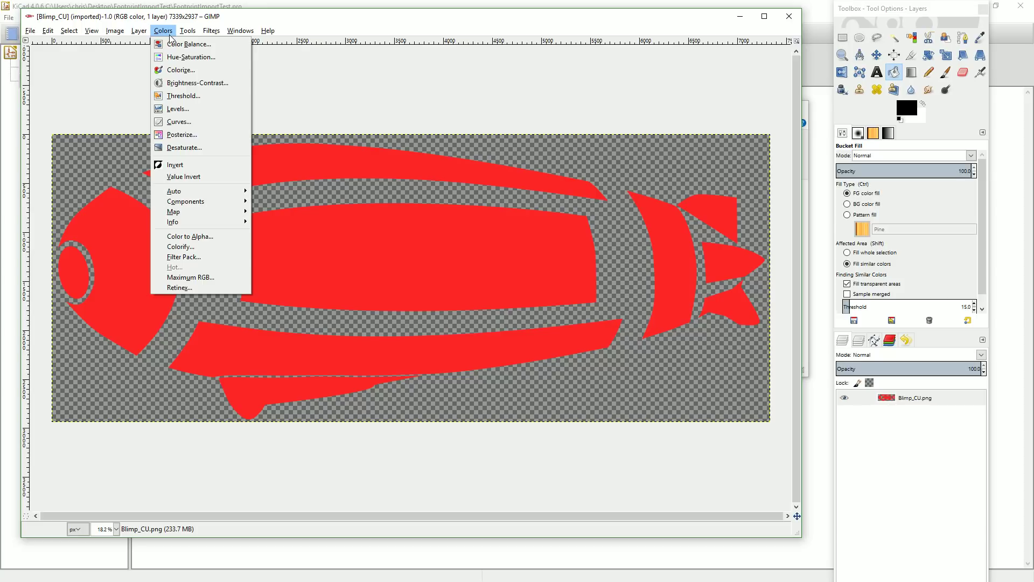
{"action": "left_click", "coordinate": [183, 82]}
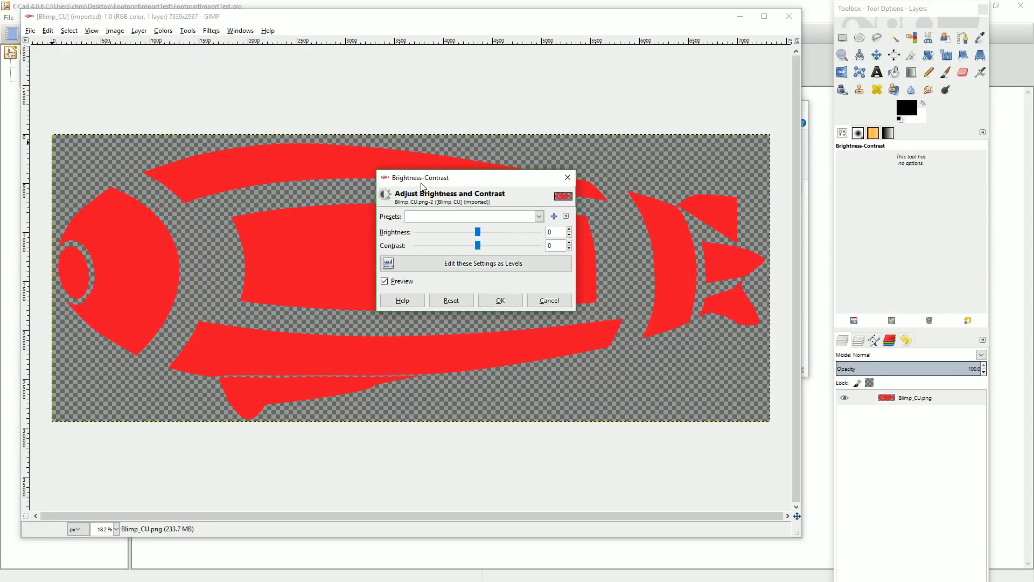
{"action": "left_click_drag", "start_coordinate": [477, 245], "coordinate": [417, 246]}
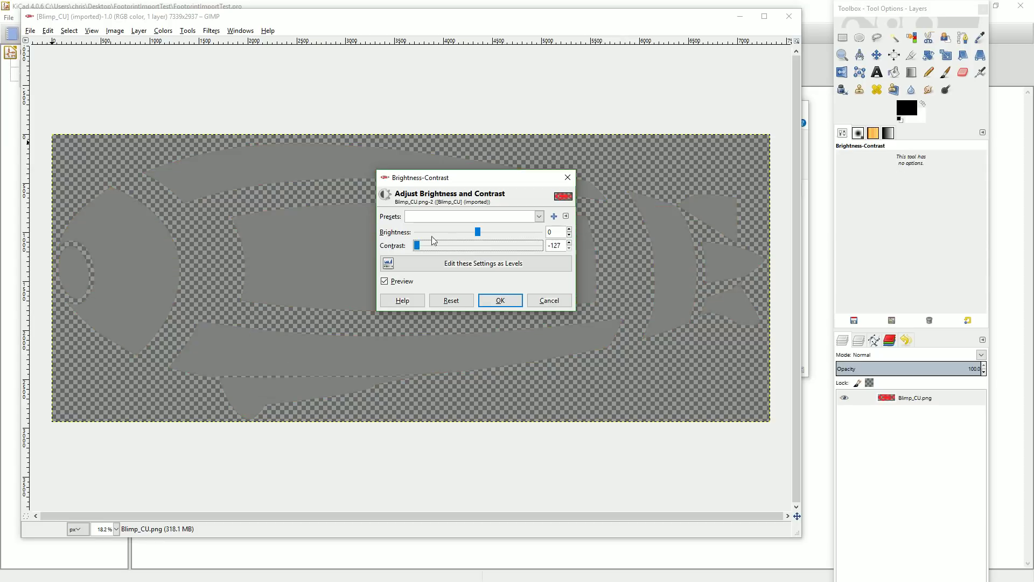
{"action": "left_click_drag", "start_coordinate": [483, 234], "coordinate": [559, 243]}
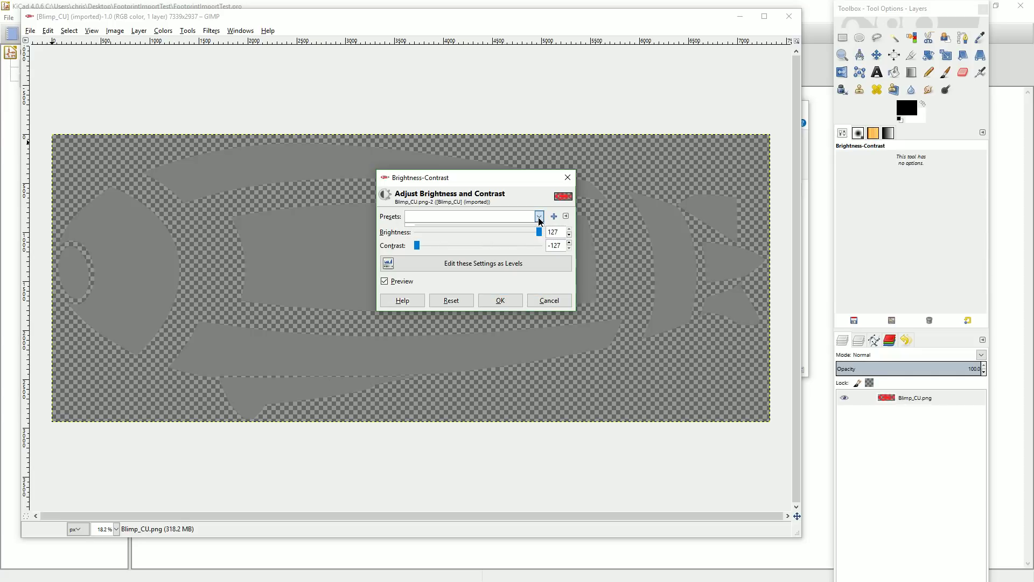
{"action": "key", "text": "Escape"}
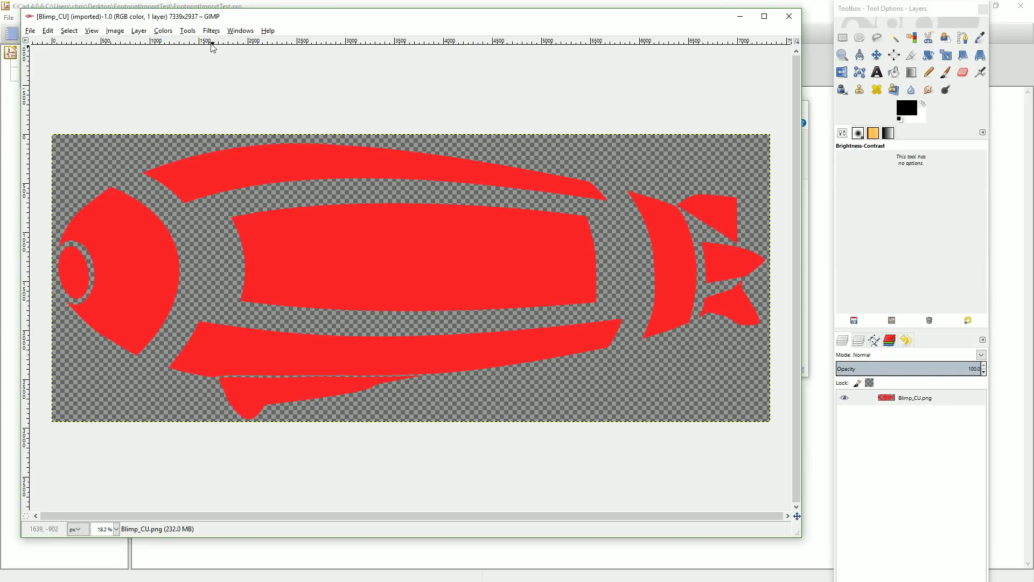
- Apply a Threshold with a lower limit of 60 and an upper limit of 255 to turn the red blimp shapes white
{"action": "left_click", "coordinate": [187, 30]}
{"action": "left_click", "coordinate": [187, 30]}
{"action": "left_click", "coordinate": [163, 31]}
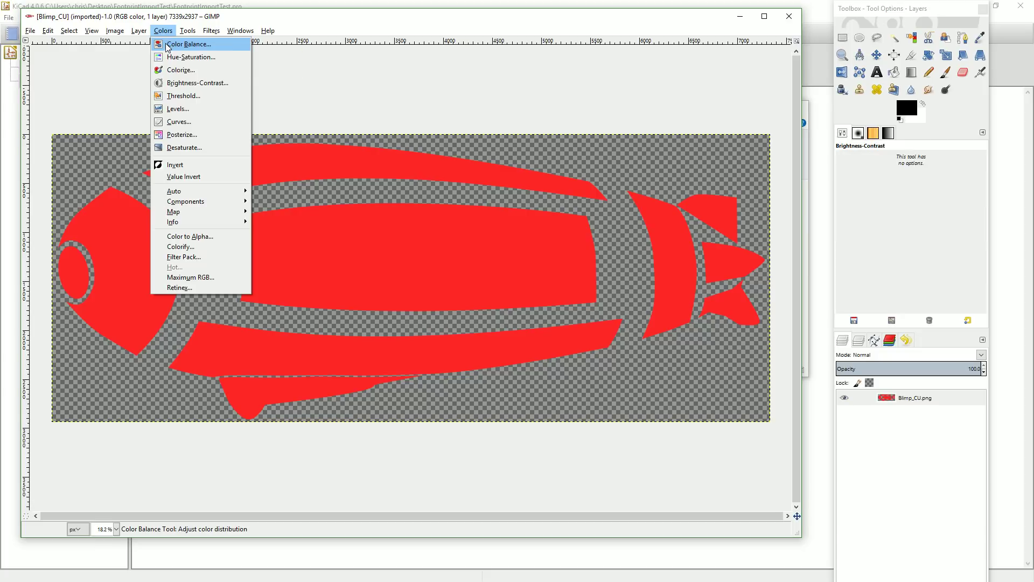
{"action": "left_click", "coordinate": [189, 96]}
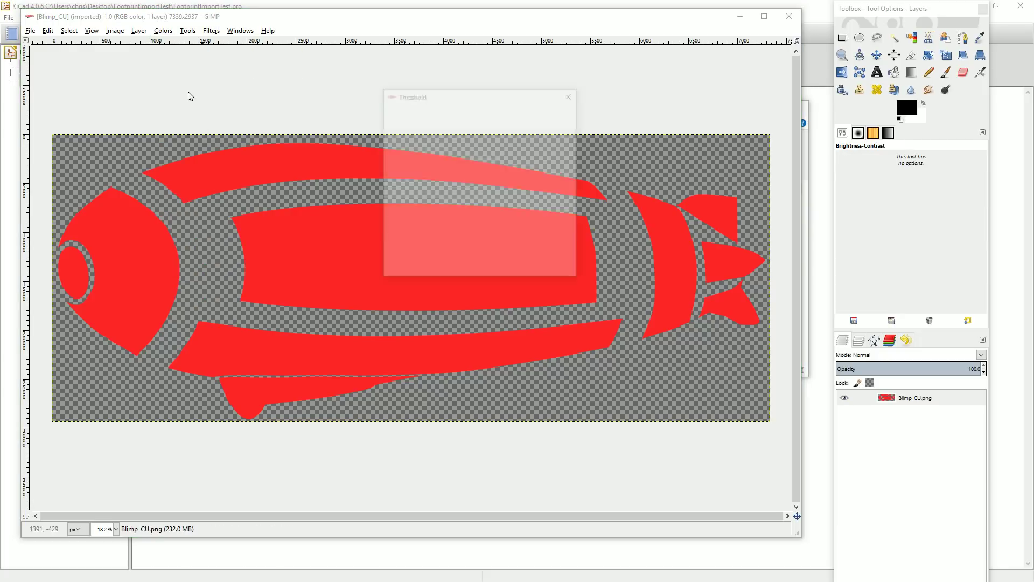
{"action": "left_click_drag", "start_coordinate": [480, 207], "coordinate": [429, 208]}
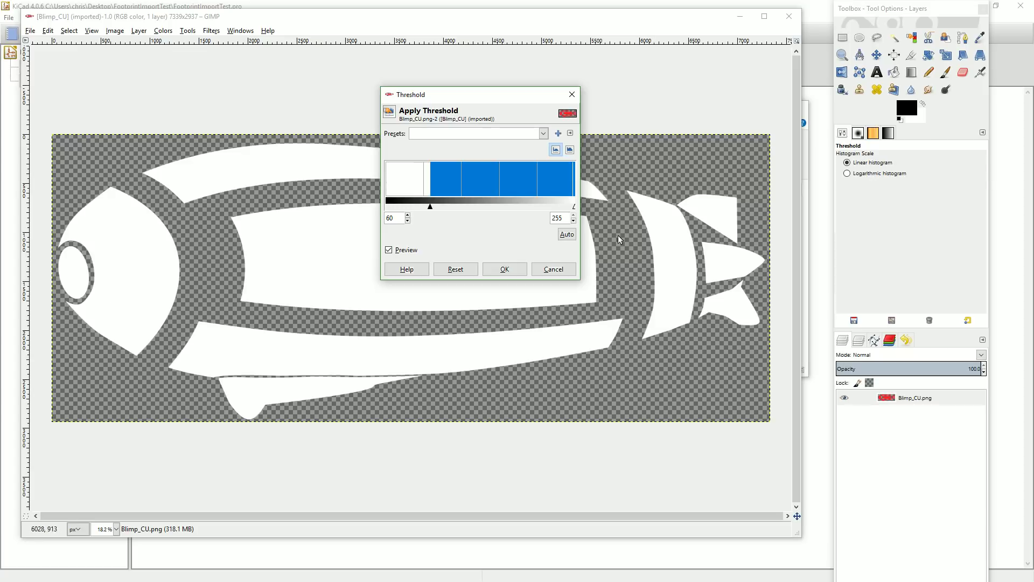
{"action": "left_click", "coordinate": [508, 272]}
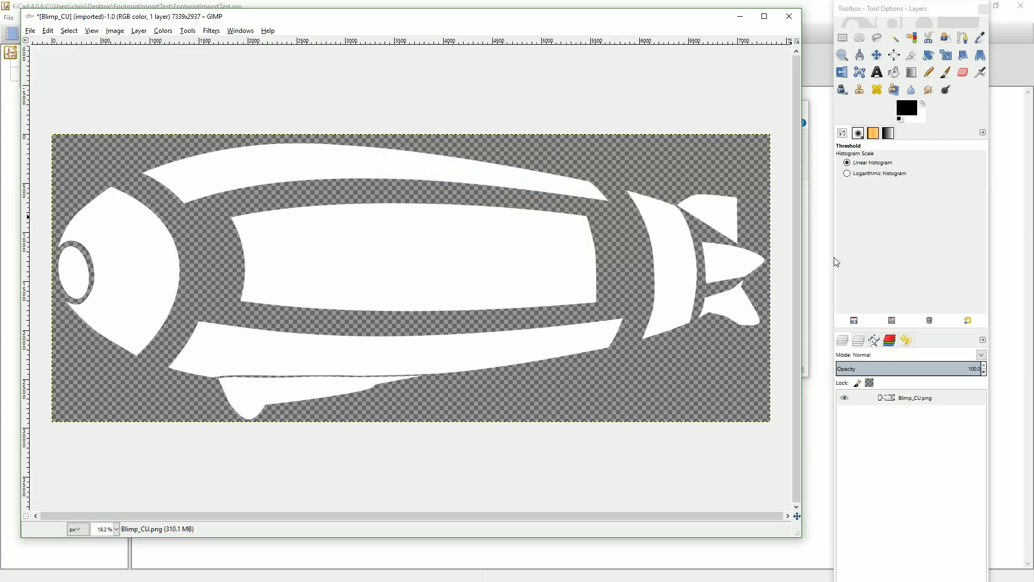
- Add a new white-filled layer of 7339 by 2937 px to the blimp image
{"action": "right_click", "coordinate": [844, 420]}
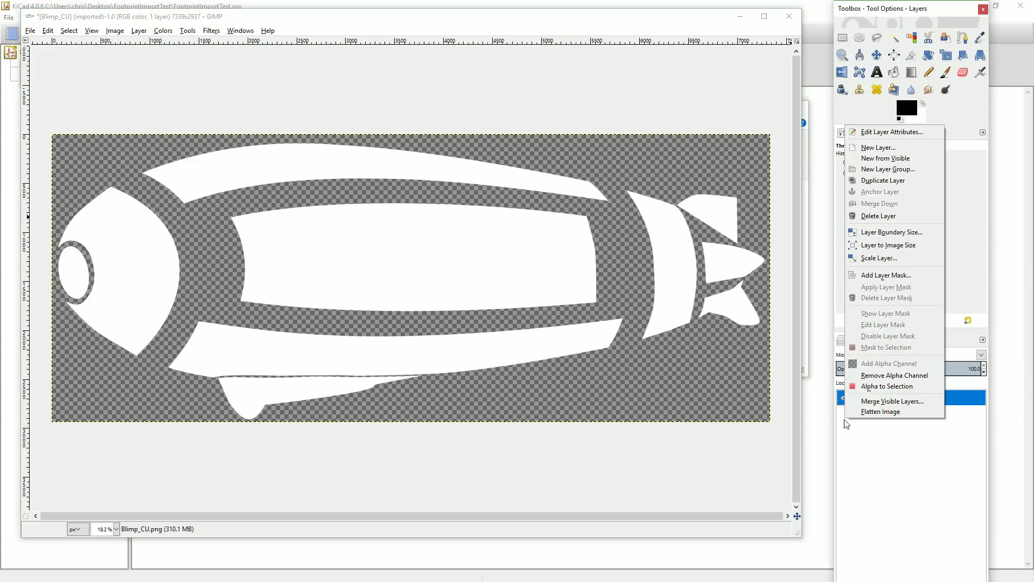
{"action": "left_click", "coordinate": [870, 149]}
{"action": "left_click_drag", "start_coordinate": [218, 149], "coordinate": [768, 208]}
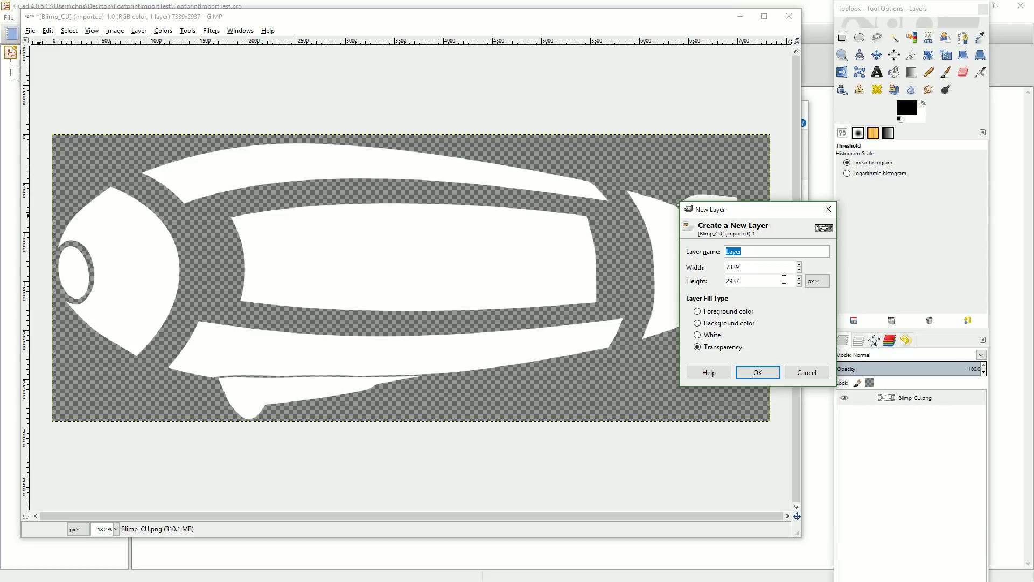
{"action": "left_click", "coordinate": [726, 325]}
{"action": "left_click", "coordinate": [758, 372]}
- Bucket-fill the new layer with black and move it below the Blimp_CU.png layer
{"action": "left_click", "coordinate": [905, 110]}
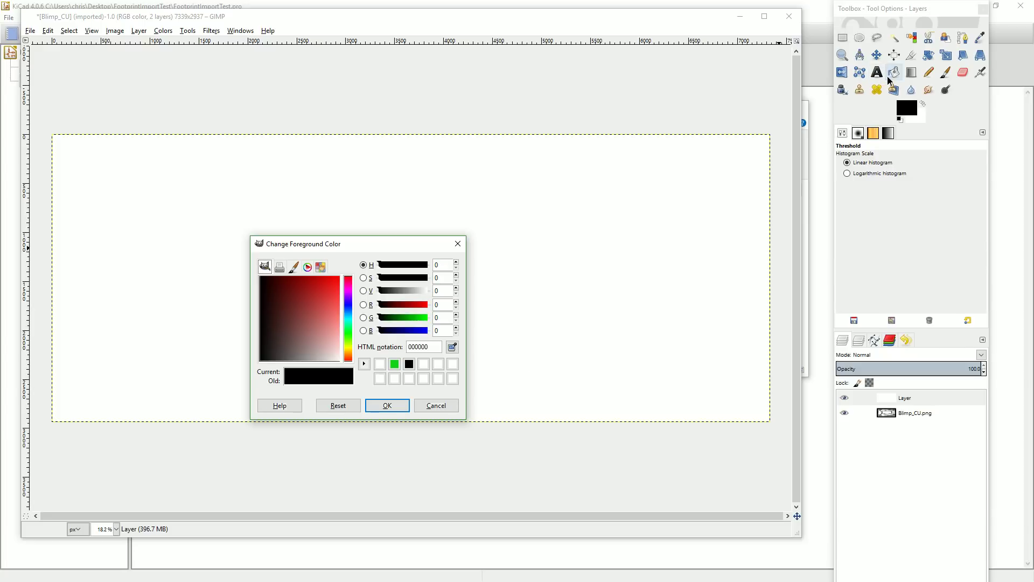
{"action": "left_click", "coordinate": [893, 71]}
{"action": "left_click", "coordinate": [647, 270]}
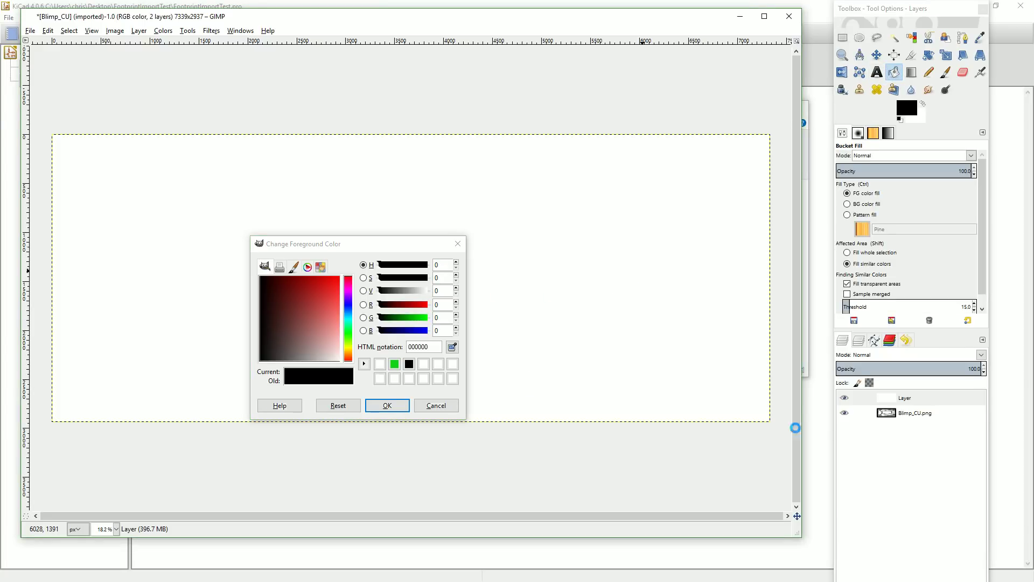
{"action": "left_click_drag", "start_coordinate": [903, 399], "coordinate": [916, 420]}
{"action": "left_click", "coordinate": [436, 405]}
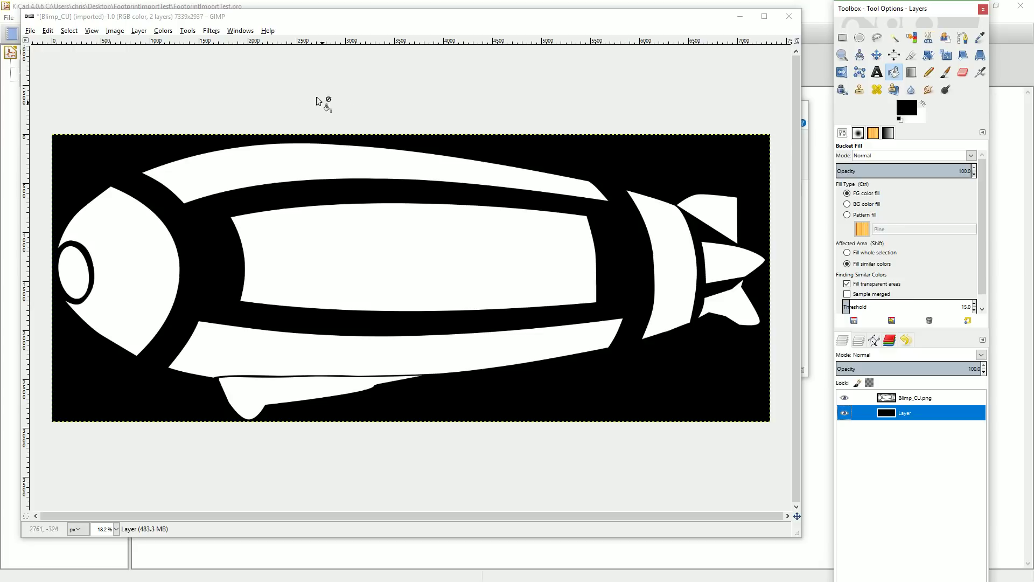
{"action": "left_click", "coordinate": [31, 30]}
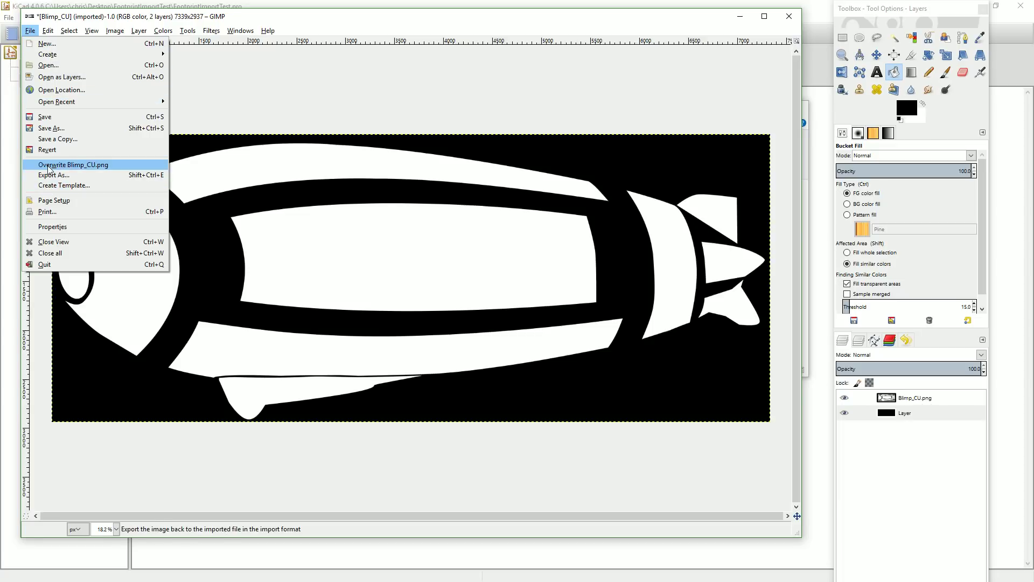
{"action": "left_click", "coordinate": [58, 129]}
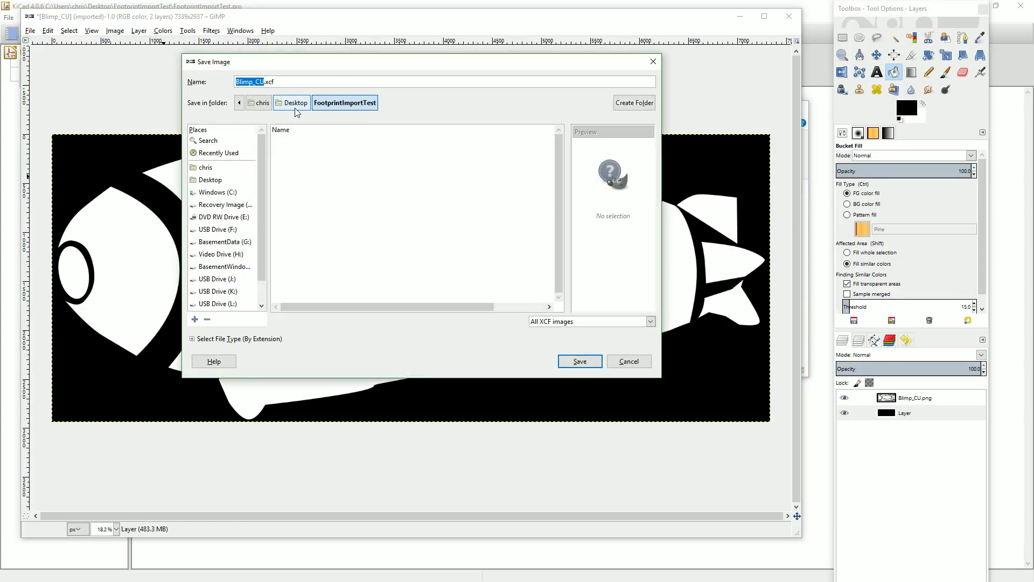
{"action": "key", "text": "End"}
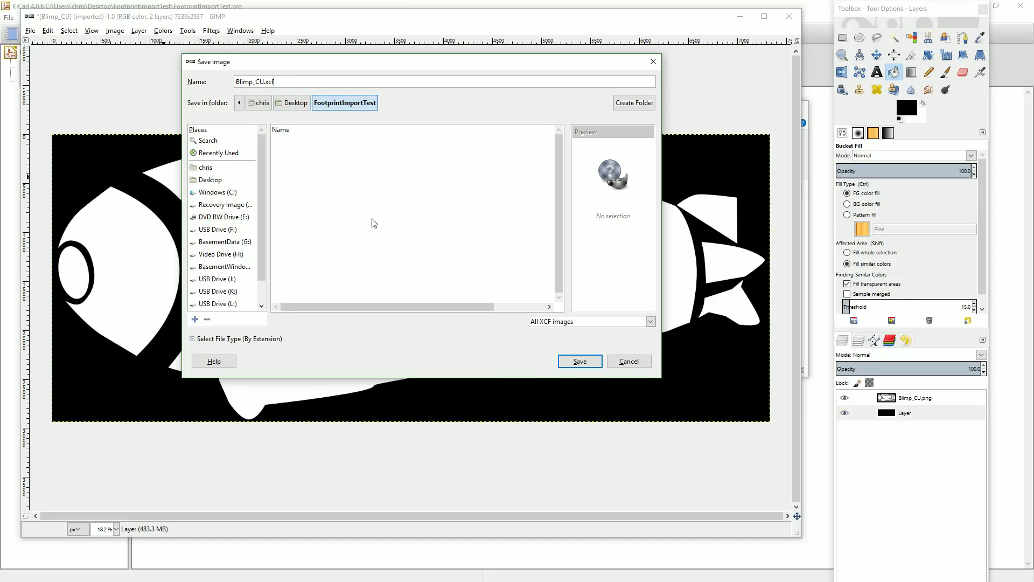
{"action": "key", "text": "Escape"}
- Export the image as Blimp_CU_Invert.png in the FootprintImportTest folder with the default PNG options
{"action": "left_click", "coordinate": [30, 30]}
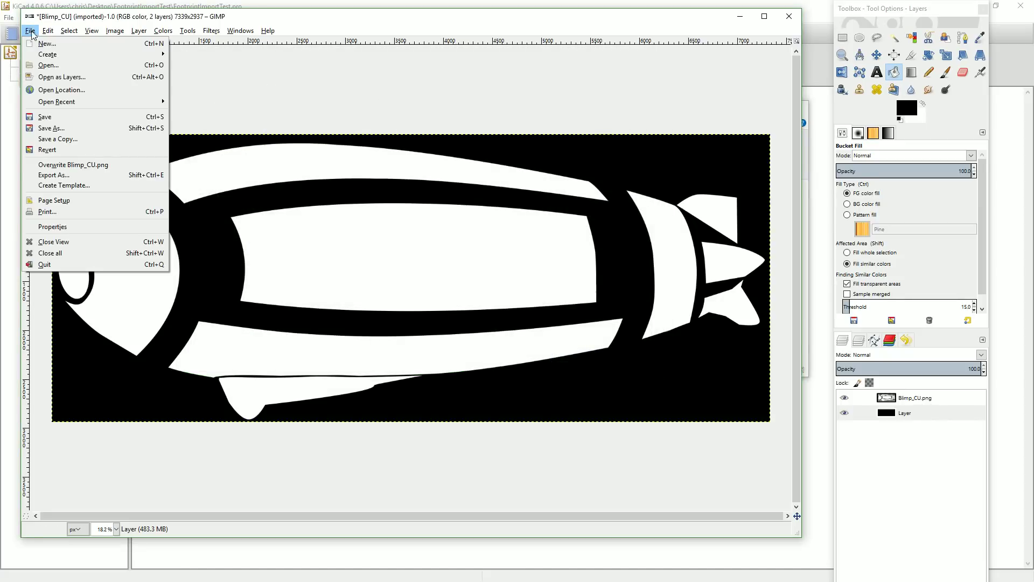
{"action": "left_click", "coordinate": [59, 175]}
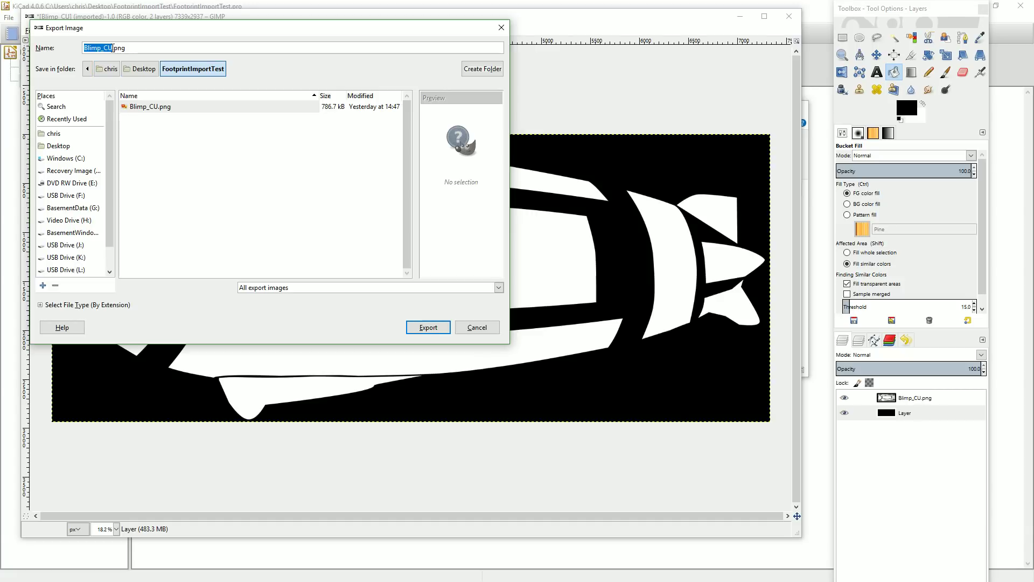
{"action": "left_click", "coordinate": [113, 48]}
{"action": "type", "text": "_In"}
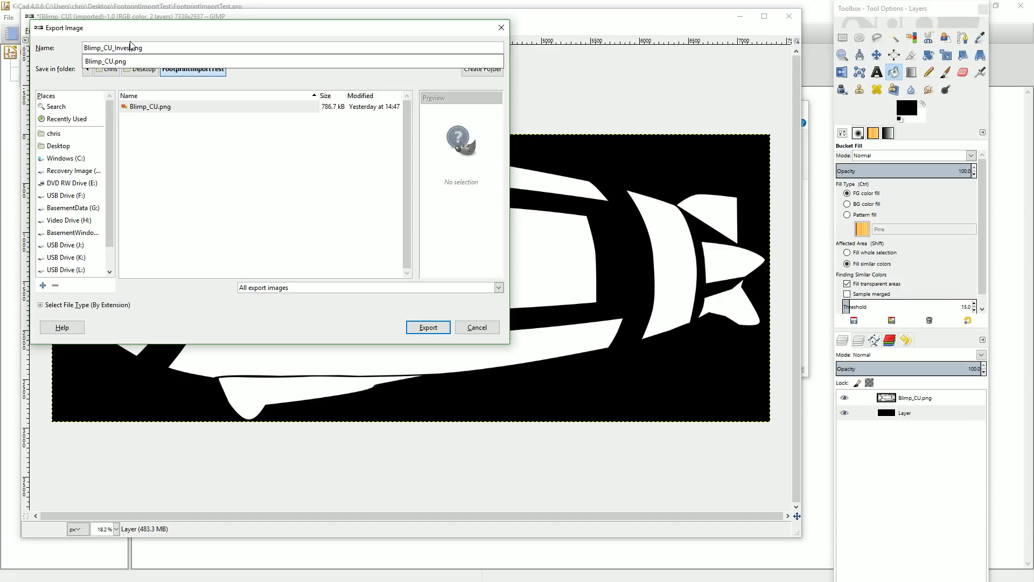
{"action": "type", "text": "vert"}
{"action": "key", "text": "Return"}
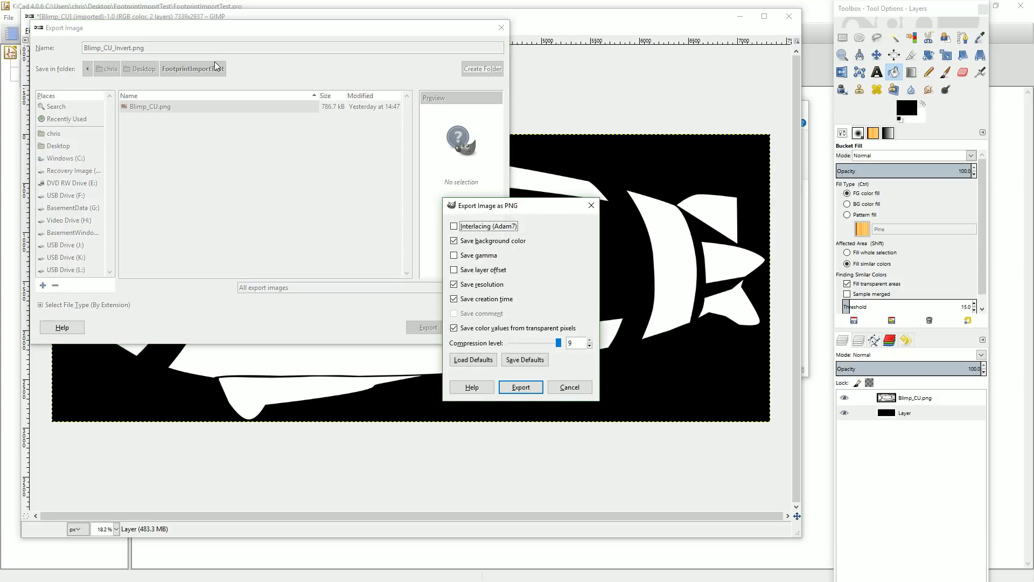
{"action": "left_click", "coordinate": [530, 386]}
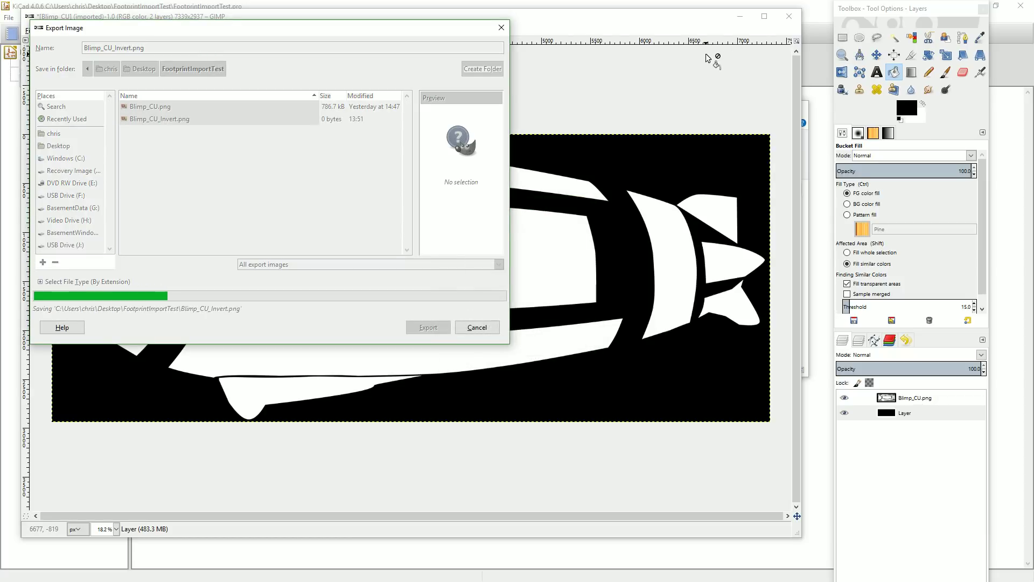
- Close the blimp image without saving it, select Blimp_CU_Invert.png in the project folder and close the Photos preview
{"action": "left_click", "coordinate": [787, 17]}
{"action": "left_click", "coordinate": [423, 350]}
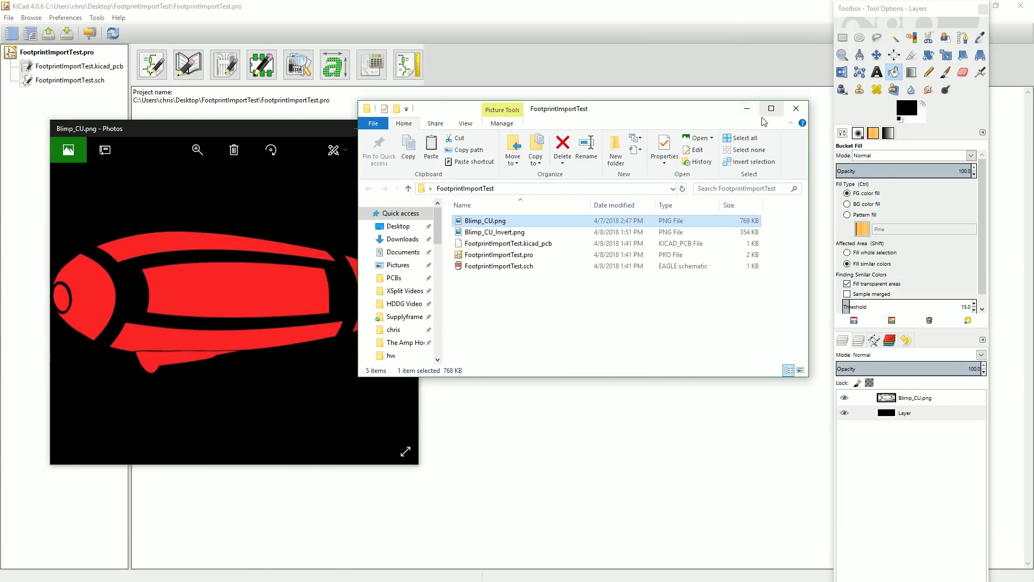
{"action": "left_click", "coordinate": [489, 232]}
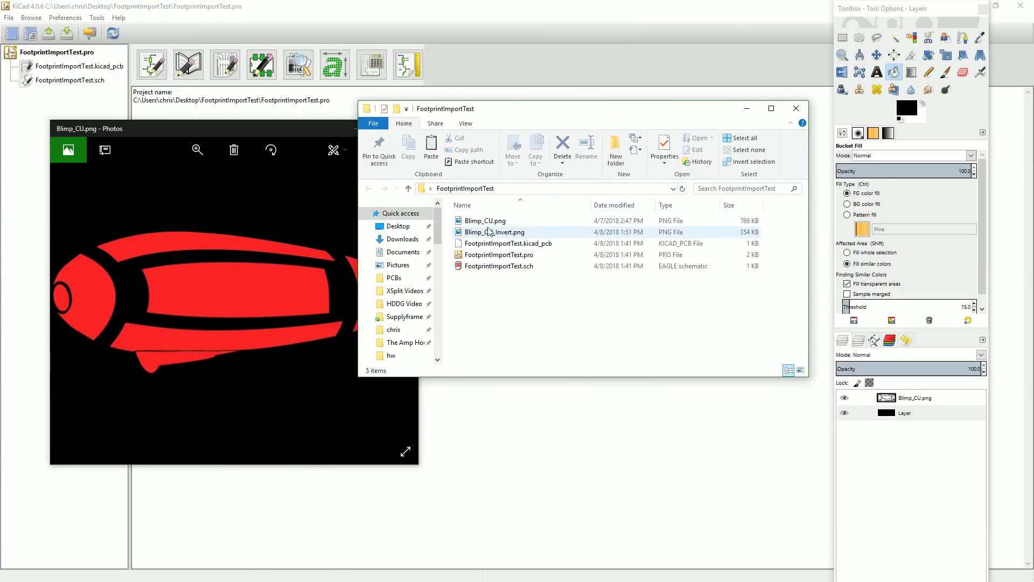
{"action": "left_click", "coordinate": [253, 178]}
{"action": "left_click", "coordinate": [407, 129]}
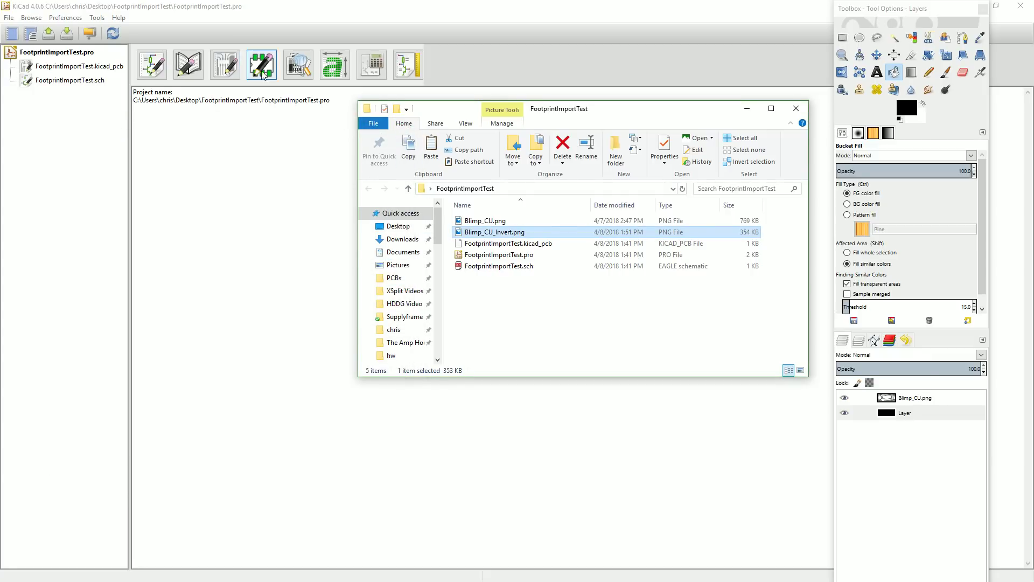
- Switch to the KiCad project manager and open the Bitmap to Component Converter in a maximized window
{"action": "left_click", "coordinate": [300, 53]}
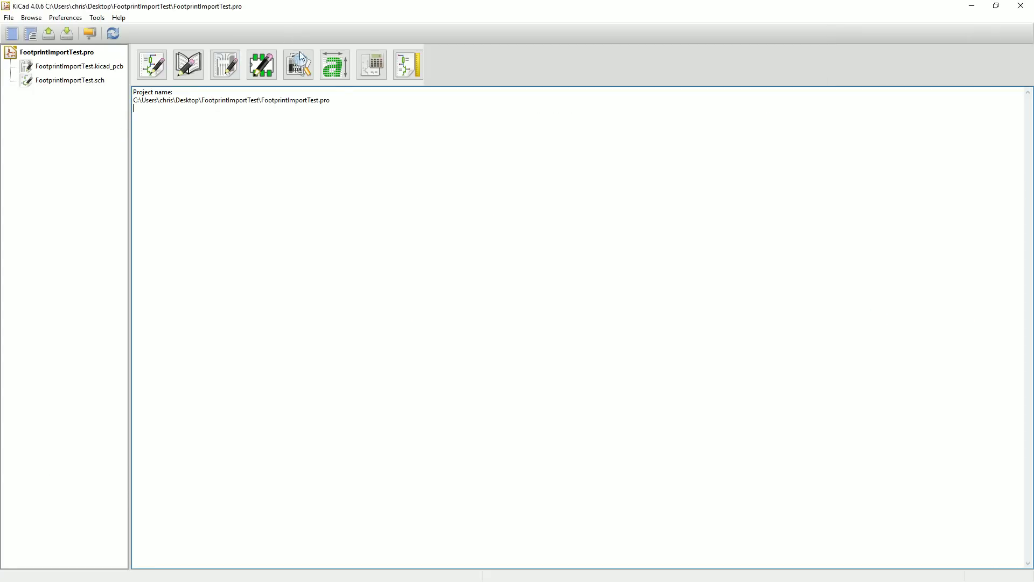
{"action": "left_click", "coordinate": [345, 69]}
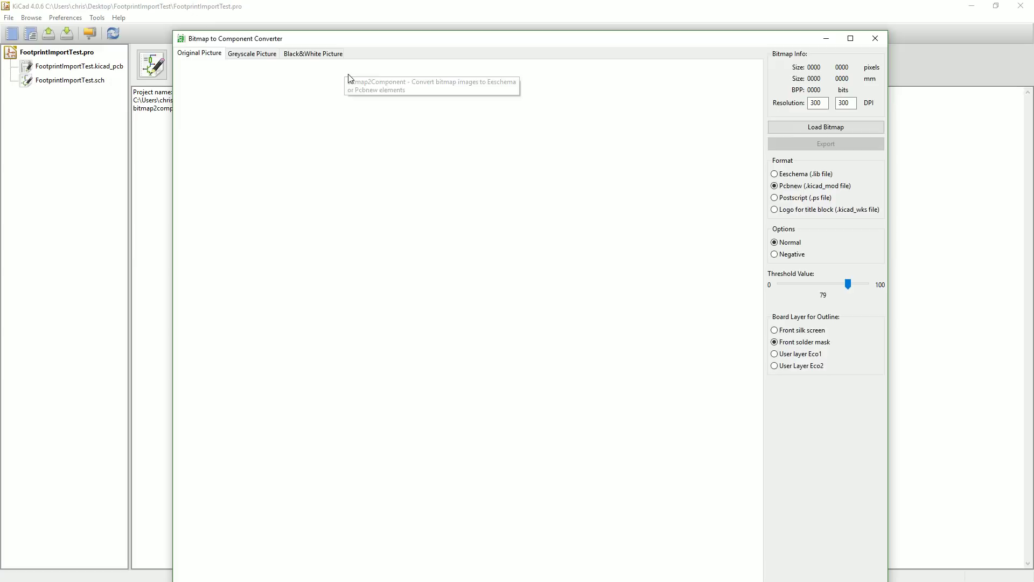
{"action": "double_click", "coordinate": [489, 39]}
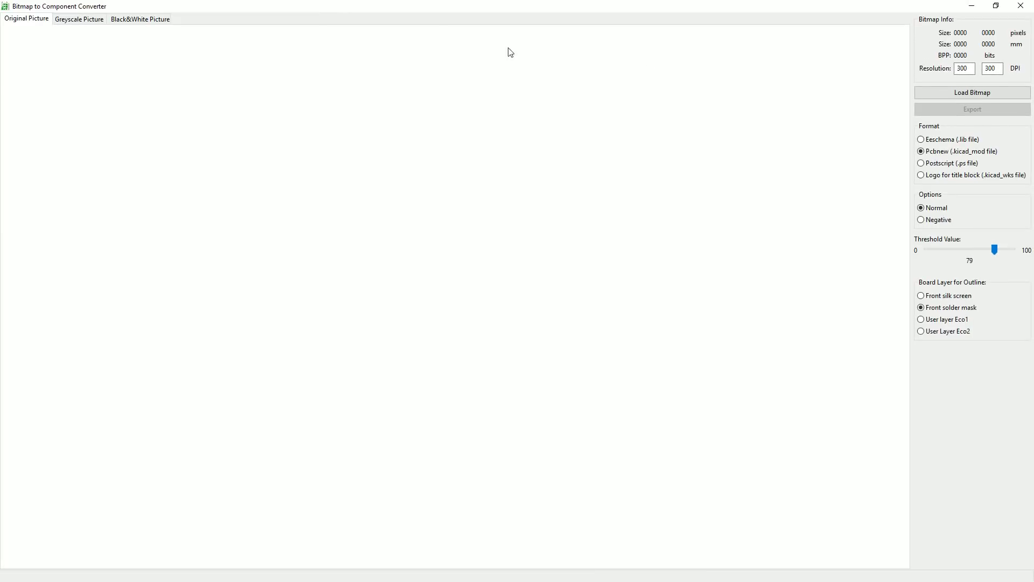
- Load Blimp_CU_Invert.png from the FootprintImportTest folder as the source bitmap
{"action": "left_click", "coordinate": [963, 97]}
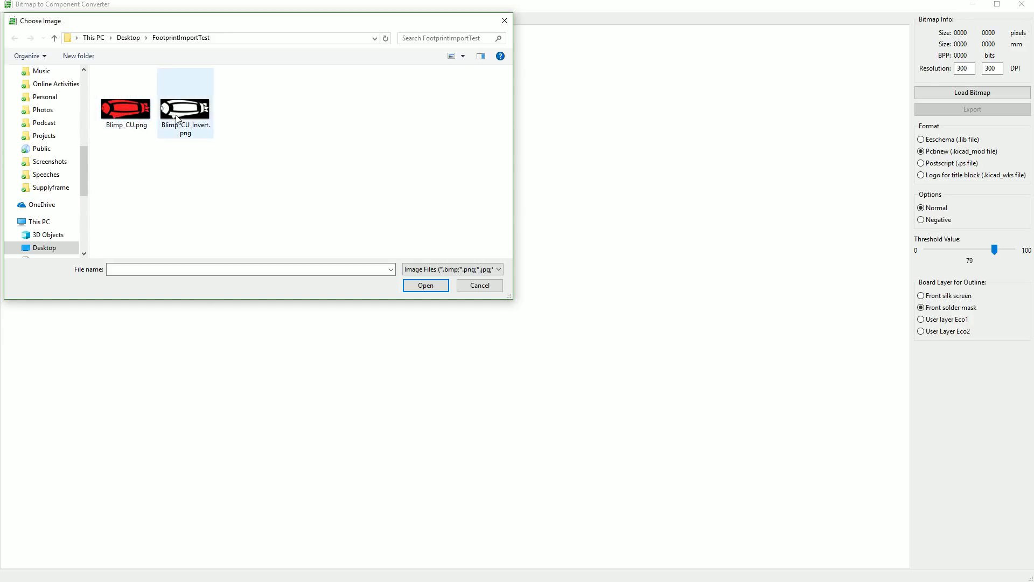
{"action": "left_click", "coordinate": [198, 115]}
{"action": "left_click", "coordinate": [424, 286]}
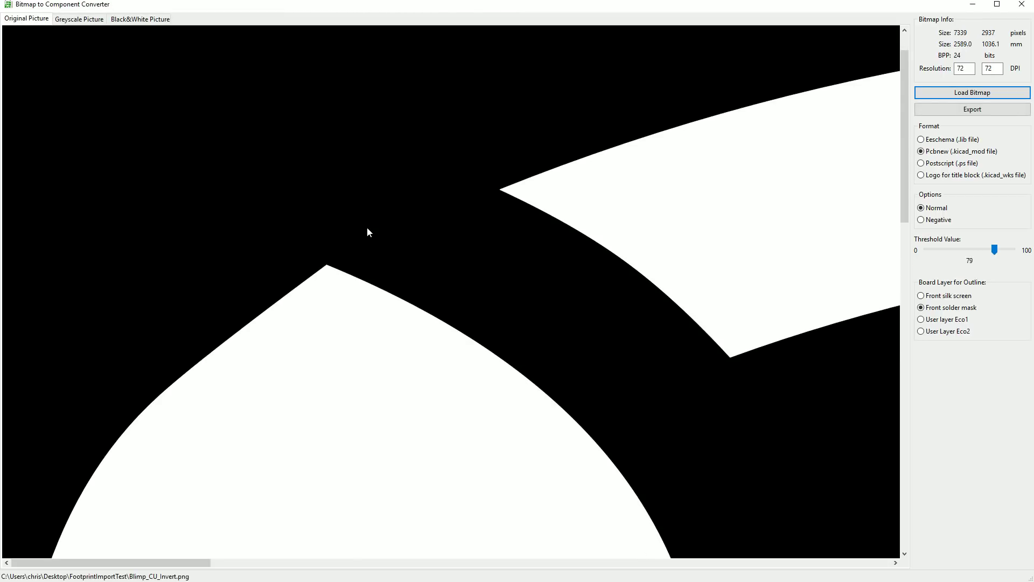
{"action": "scroll", "coordinate": [367, 228], "scroll_direction": "up", "scroll_amount": 3}
- Load the original red Blimp_CU.png as the source bitmap for comparison
{"action": "left_click", "coordinate": [944, 92]}
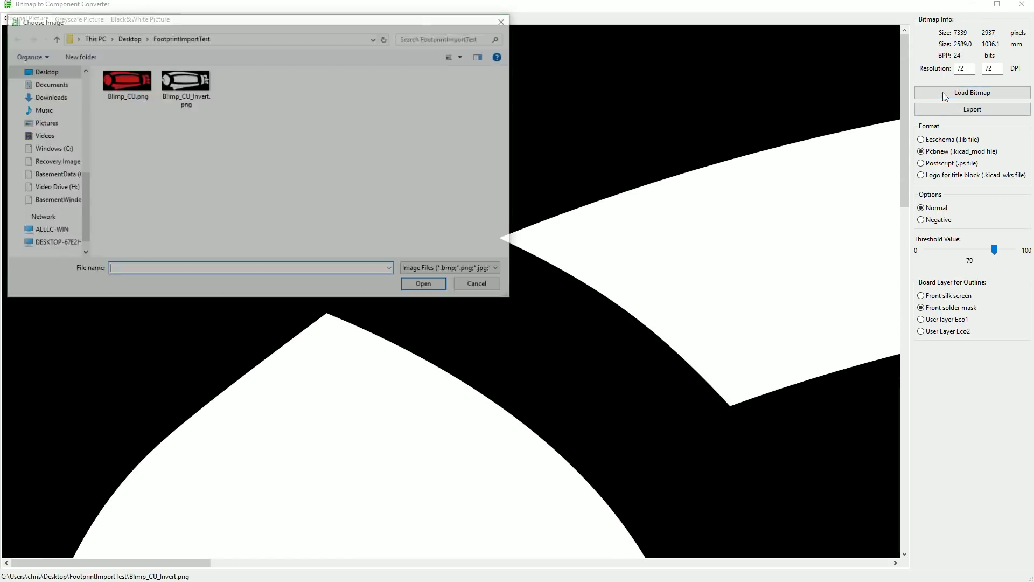
{"action": "double_click", "coordinate": [126, 80]}
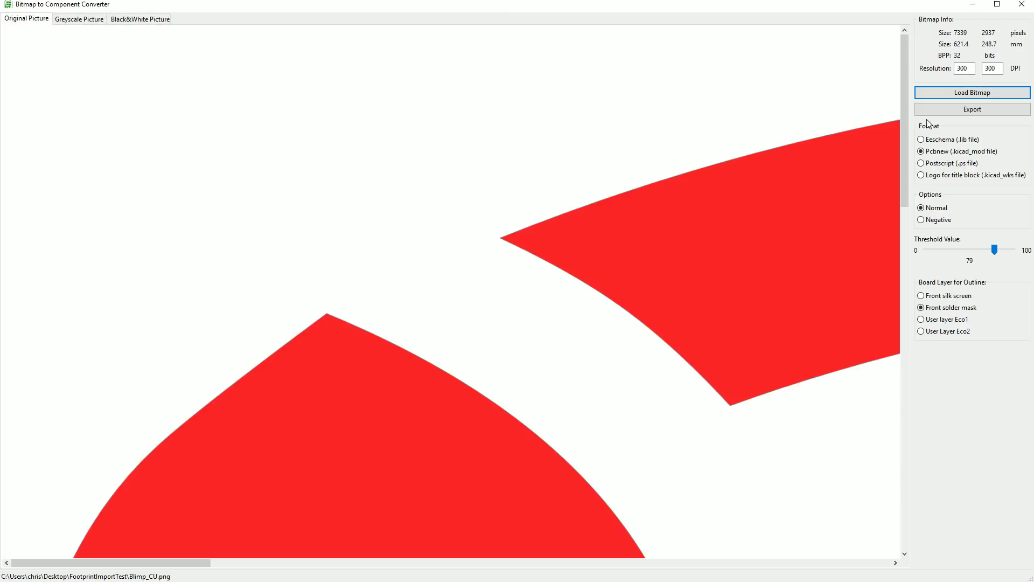
{"action": "scroll", "coordinate": [374, 171], "scroll_direction": "down", "scroll_amount": 1}
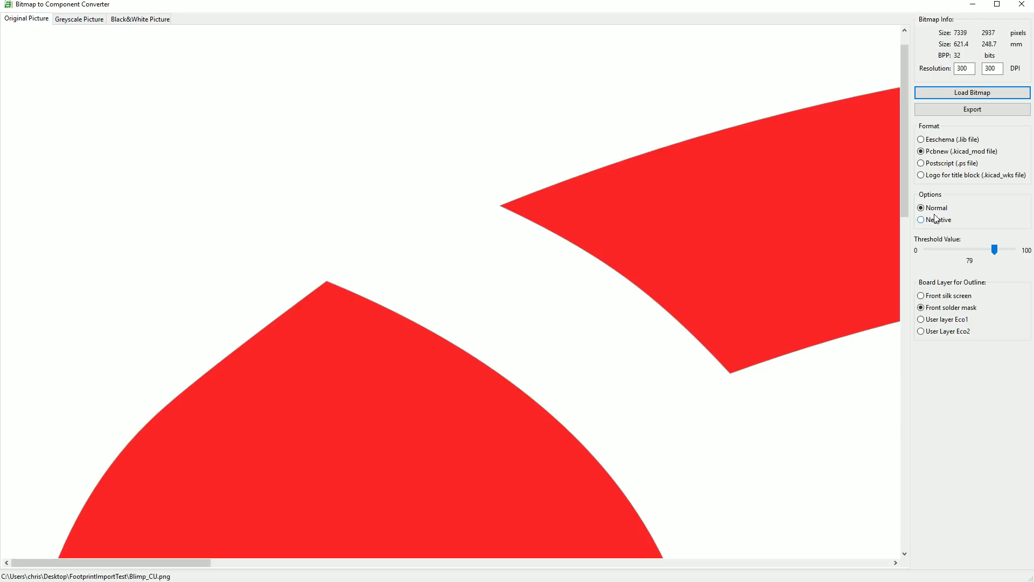
- Reload Blimp_CU_Invert.png from the FootprintImportTest folder as the source bitmap and set both resolution values to 1000 DPI
{"action": "left_click", "coordinate": [974, 95]}
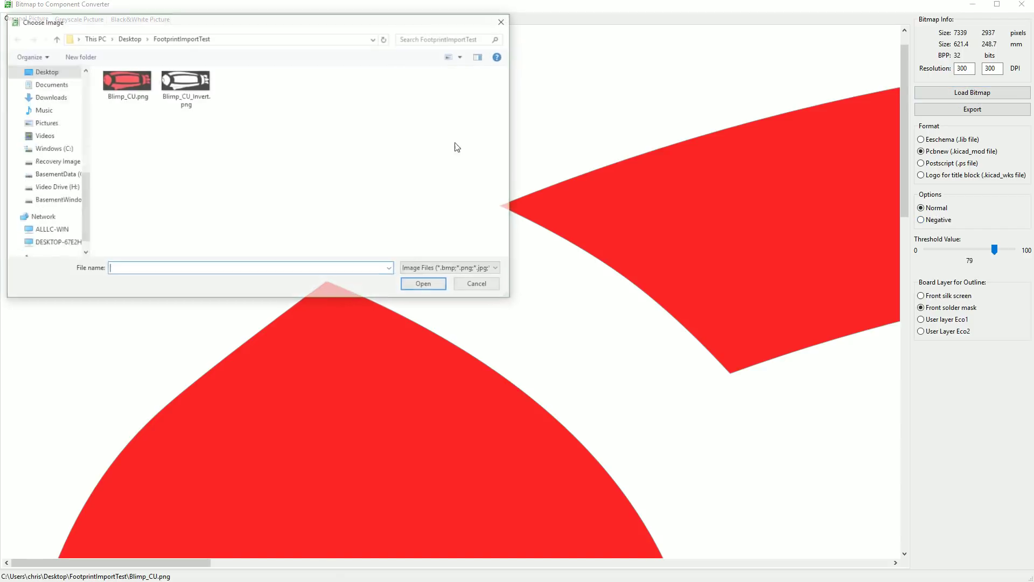
{"action": "double_click", "coordinate": [196, 81]}
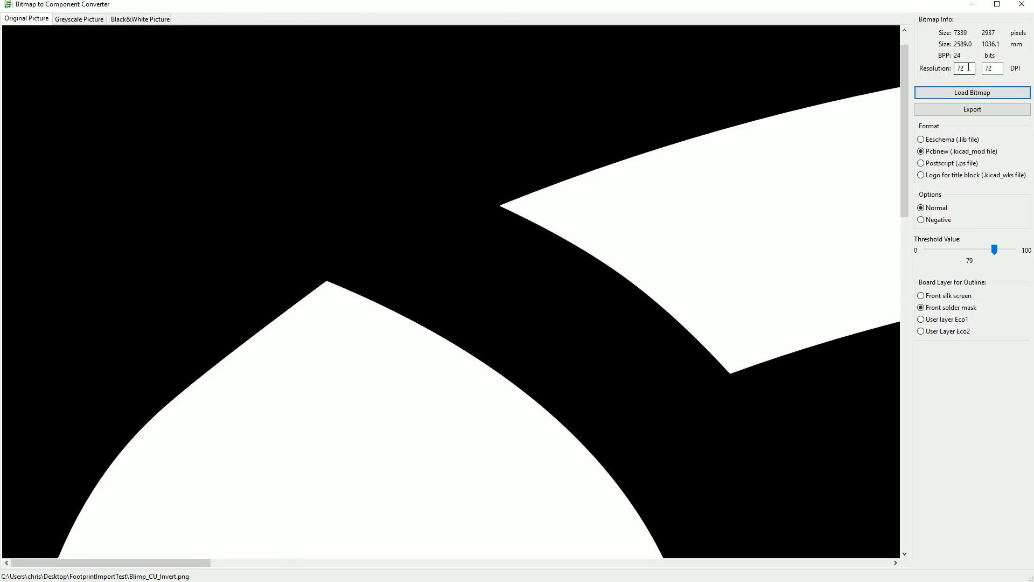
{"action": "double_click", "coordinate": [968, 68]}
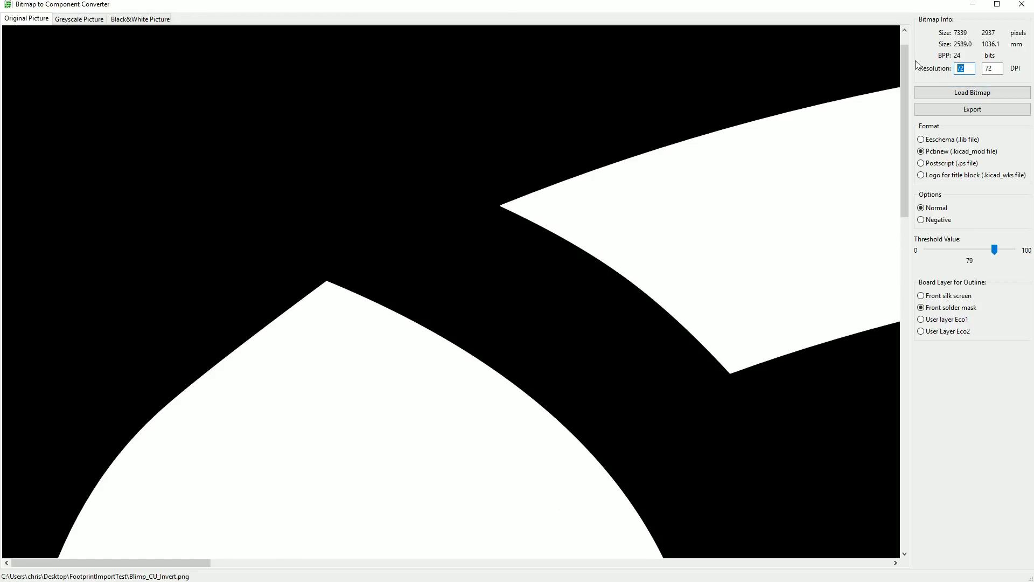
{"action": "type", "text": "100"}
{"action": "key", "text": "Tab"}
{"action": "type", "text": "100"}
{"action": "left_click", "coordinate": [968, 67]}
{"action": "type", "text": "0"}
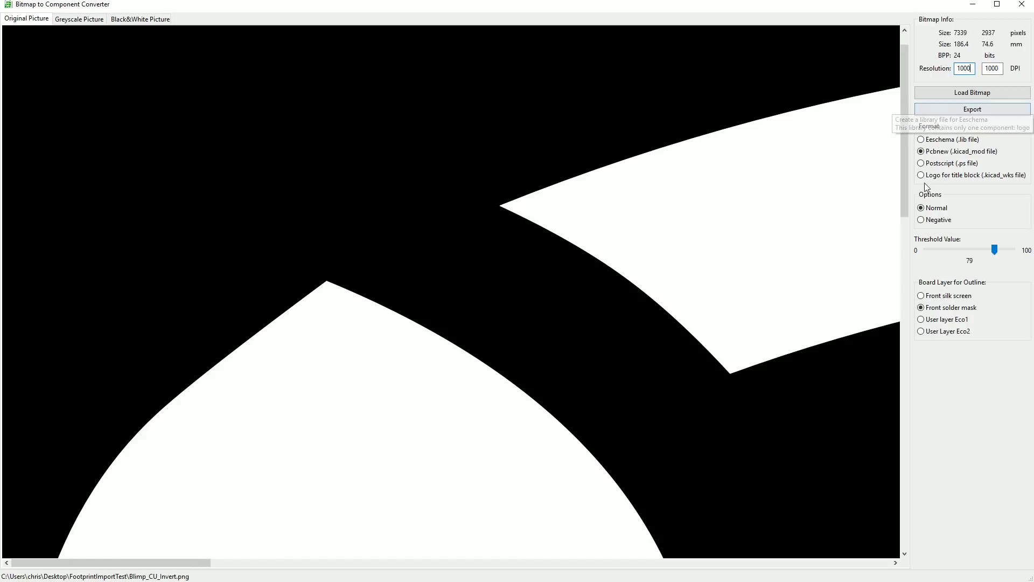
- Compare the original and greyscale previews of the inverted blimp bitmap
{"action": "left_click", "coordinate": [13, 19]}
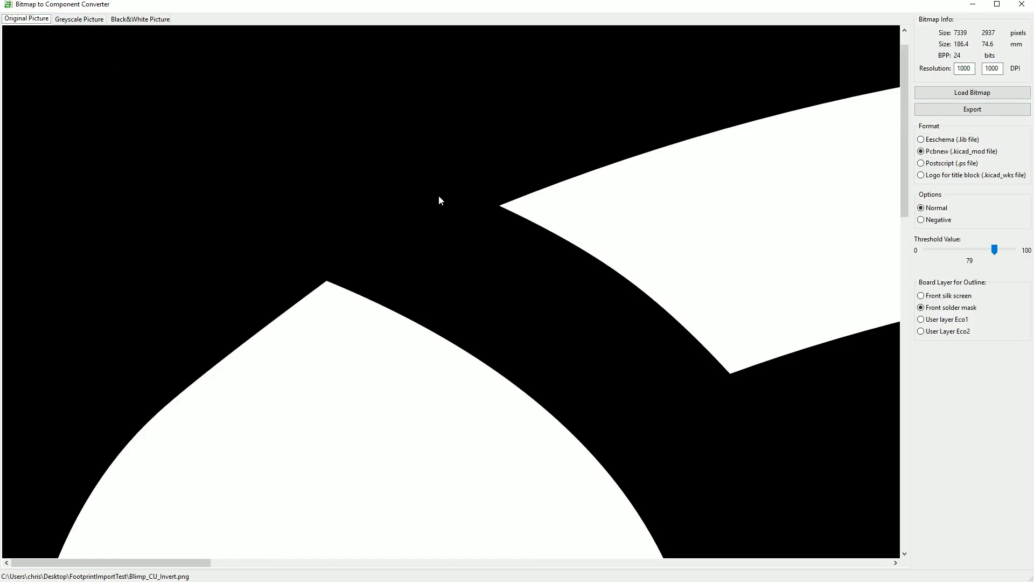
{"action": "scroll", "coordinate": [439, 200], "scroll_direction": "down", "scroll_amount": 5}
{"action": "scroll", "coordinate": [415, 203], "scroll_direction": "up", "scroll_amount": 2}
{"action": "scroll", "coordinate": [401, 204], "scroll_direction": "up", "scroll_amount": 1}
{"action": "left_click", "coordinate": [72, 21]}
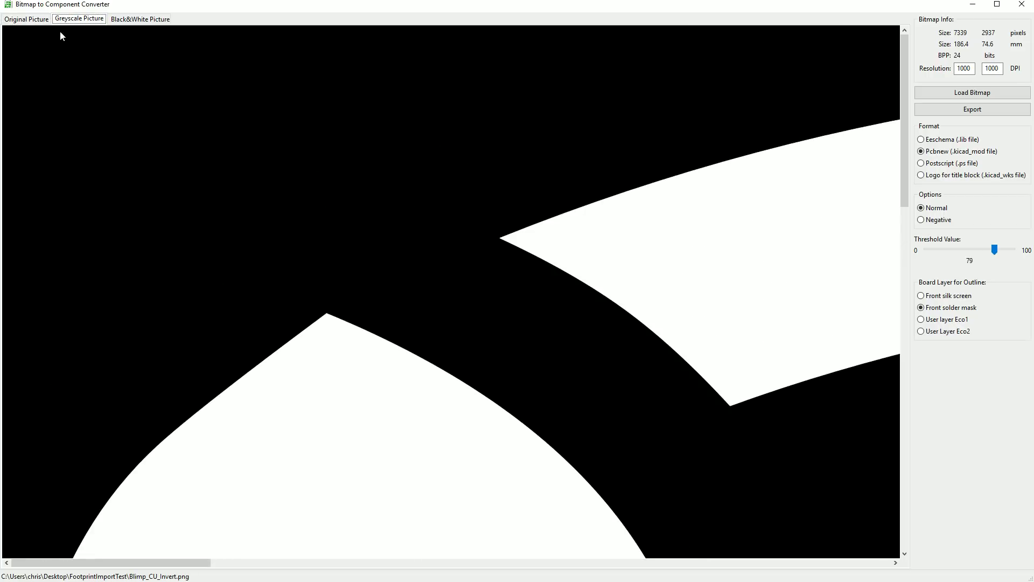
{"action": "left_click", "coordinate": [25, 18]}
{"action": "left_click", "coordinate": [72, 21]}
{"action": "left_click", "coordinate": [48, 23]}
{"action": "left_click", "coordinate": [73, 24]}
{"action": "left_click", "coordinate": [46, 24]}
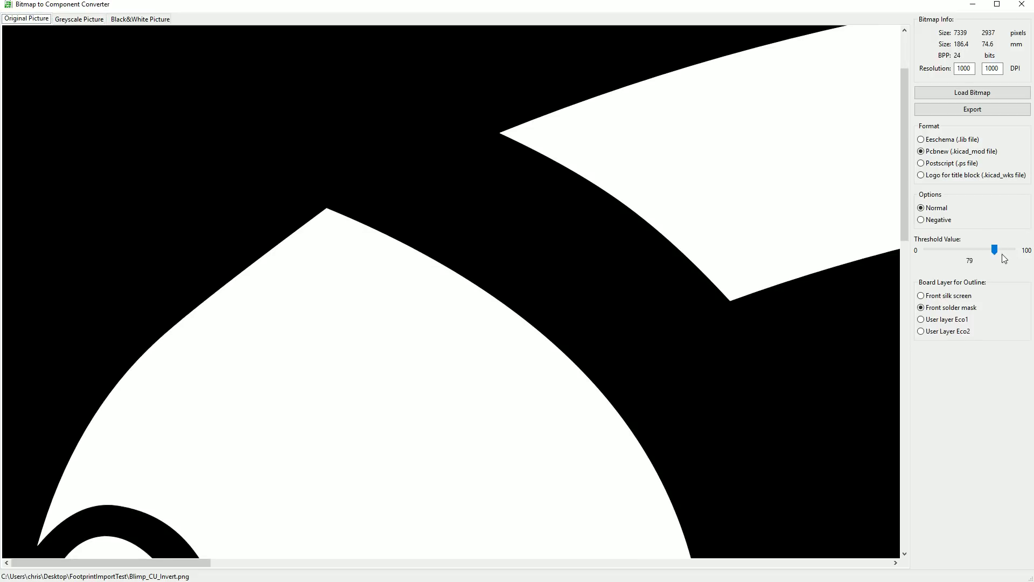
- Set the threshold value to 7 and check the effect in the black-and-white preview
{"action": "left_click_drag", "start_coordinate": [994, 253], "coordinate": [1033, 253]}
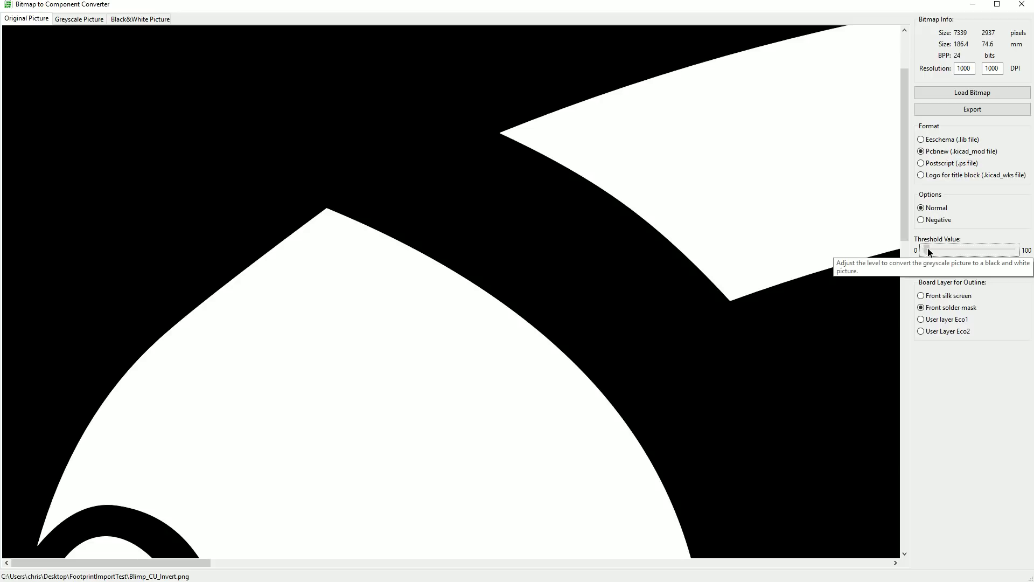
{"action": "left_click", "coordinate": [131, 21]}
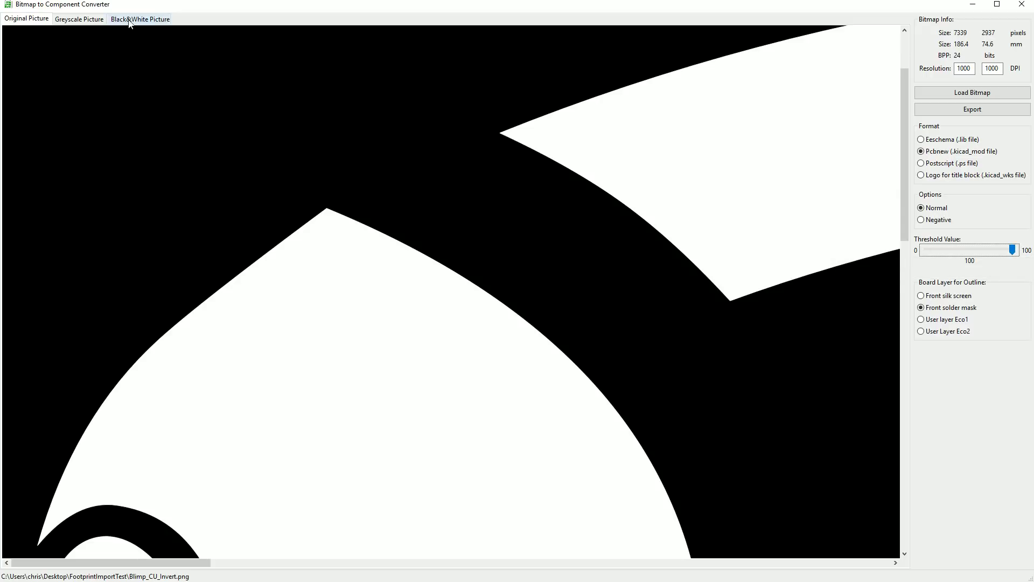
{"action": "left_click_drag", "start_coordinate": [1012, 250], "coordinate": [932, 249]}
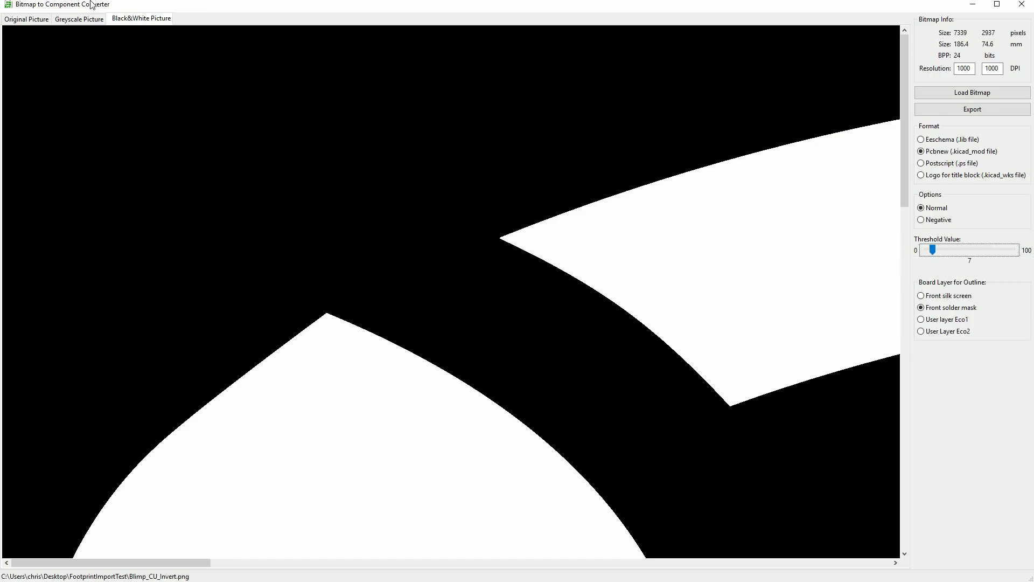
{"action": "left_click", "coordinate": [123, 22]}
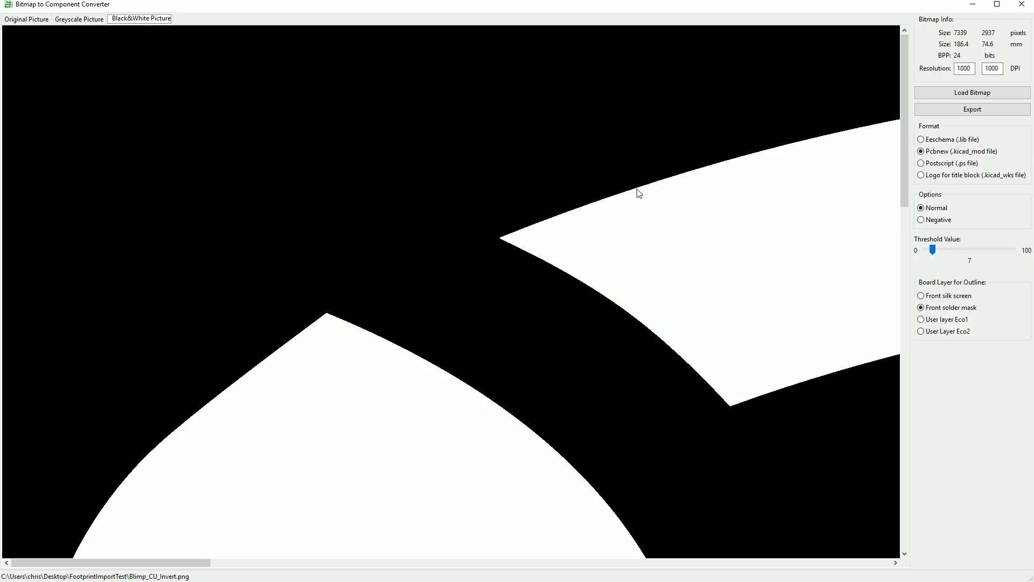
- Start exporting the Pcbnew footprint and create a folder named Blimp.pretty inside FootprintImportTest
{"action": "left_click", "coordinate": [970, 111]}
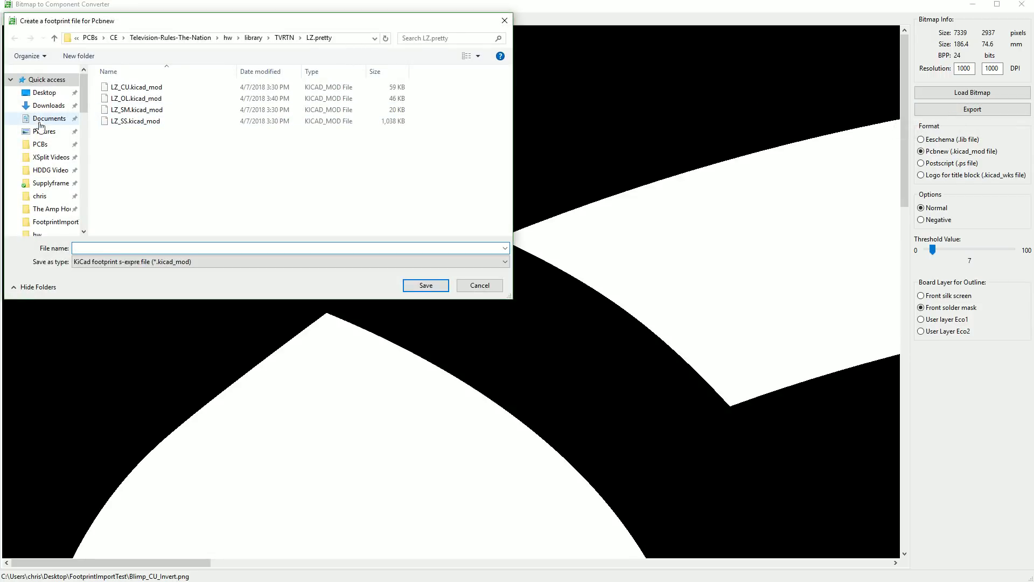
{"action": "left_click", "coordinate": [52, 222]}
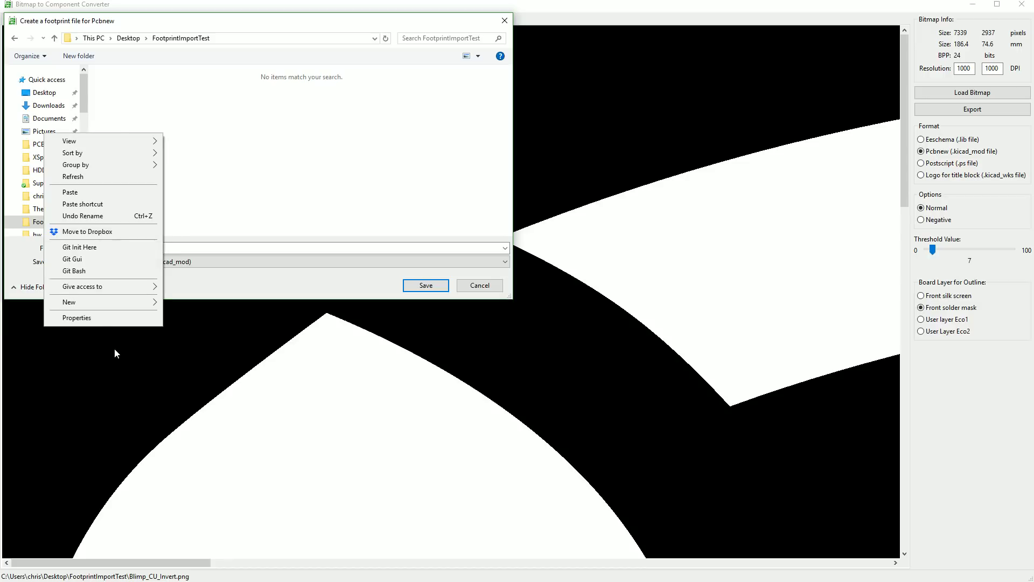
{"action": "mouse_move", "coordinate": [88, 303]}
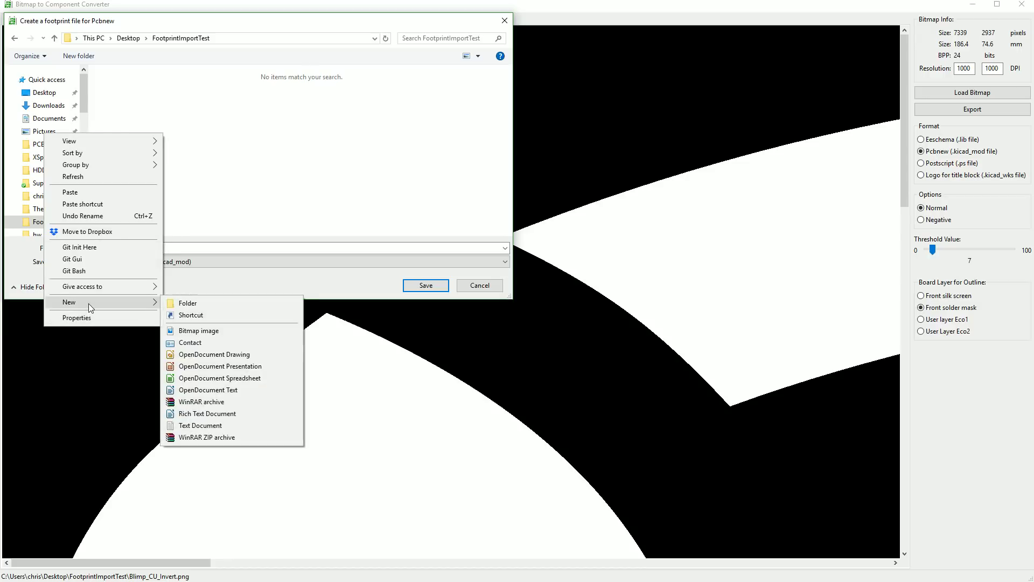
{"action": "left_click", "coordinate": [204, 302]}
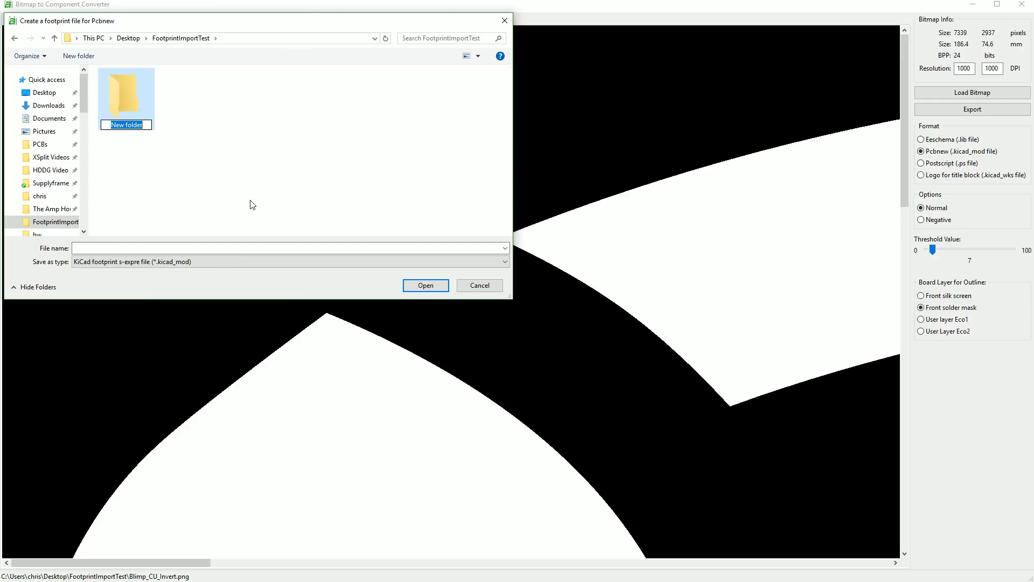
{"action": "type", "text": "Blimp.pretty"}
{"action": "key", "text": "Return"}
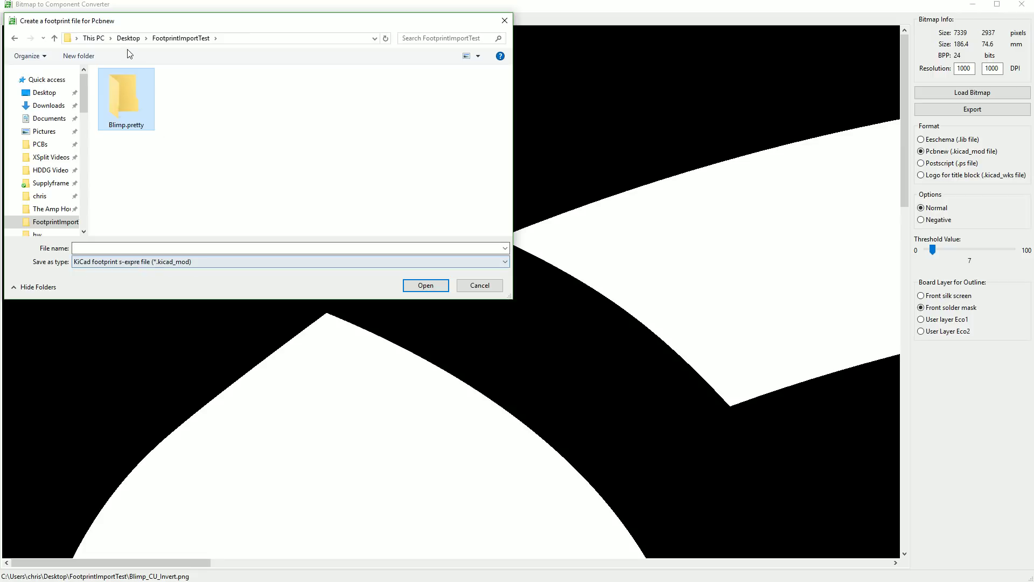
- Save the footprint as Blimp in the Blimp.pretty folder and close the bitmap converter
{"action": "double_click", "coordinate": [135, 108]}
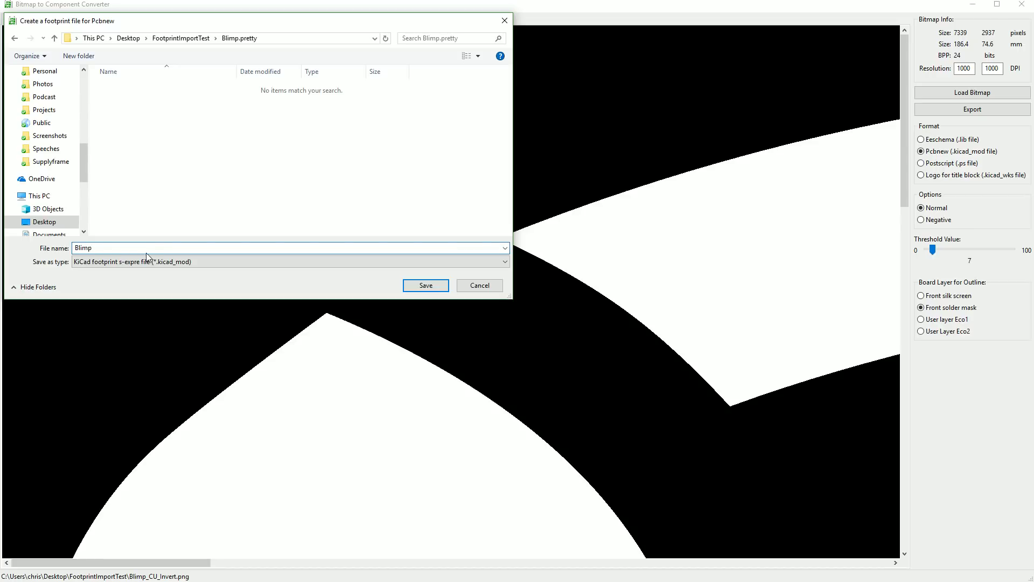
{"action": "key", "text": "Return"}
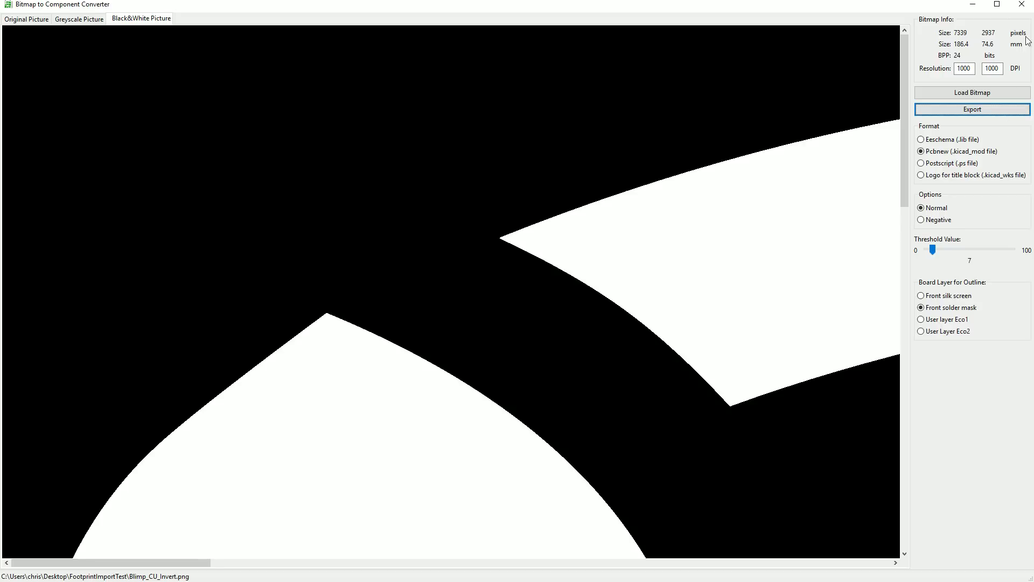
{"action": "left_click", "coordinate": [1022, 4]}
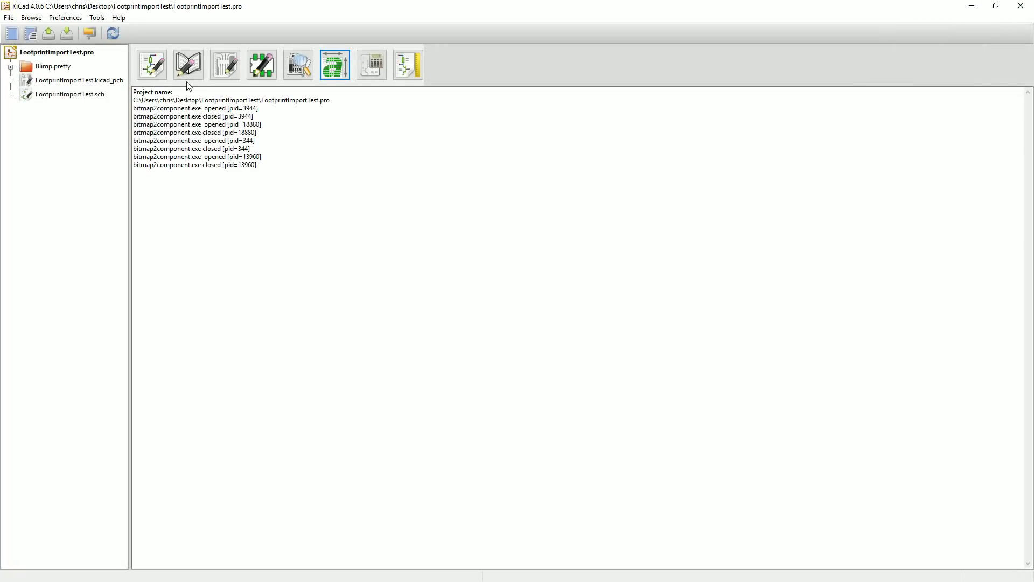
- Open the project's board in Pcbnew with the whole drawing sheet in view
{"action": "left_click", "coordinate": [225, 65]}
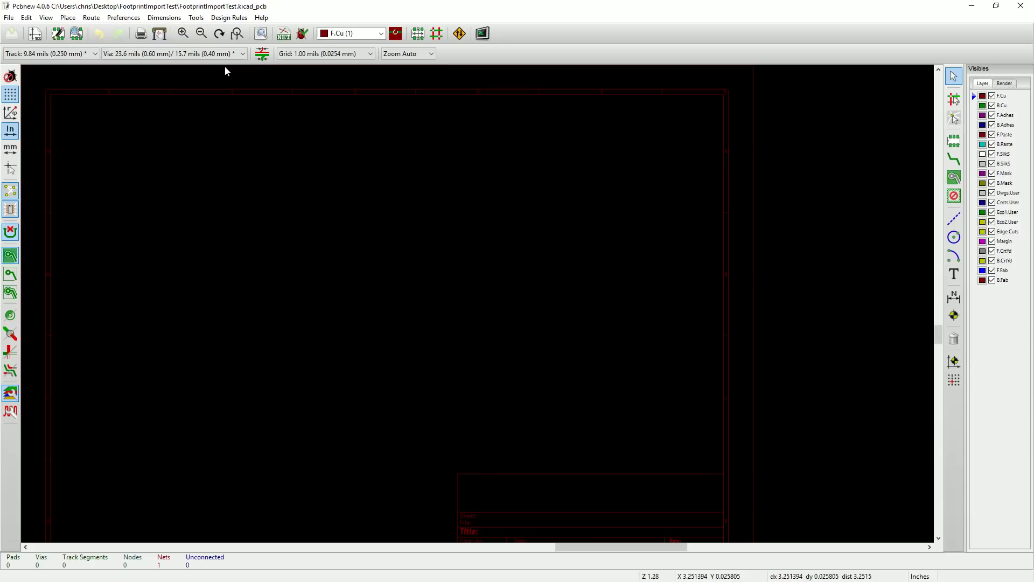
{"action": "scroll", "coordinate": [481, 307], "scroll_direction": "down", "scroll_amount": 4}
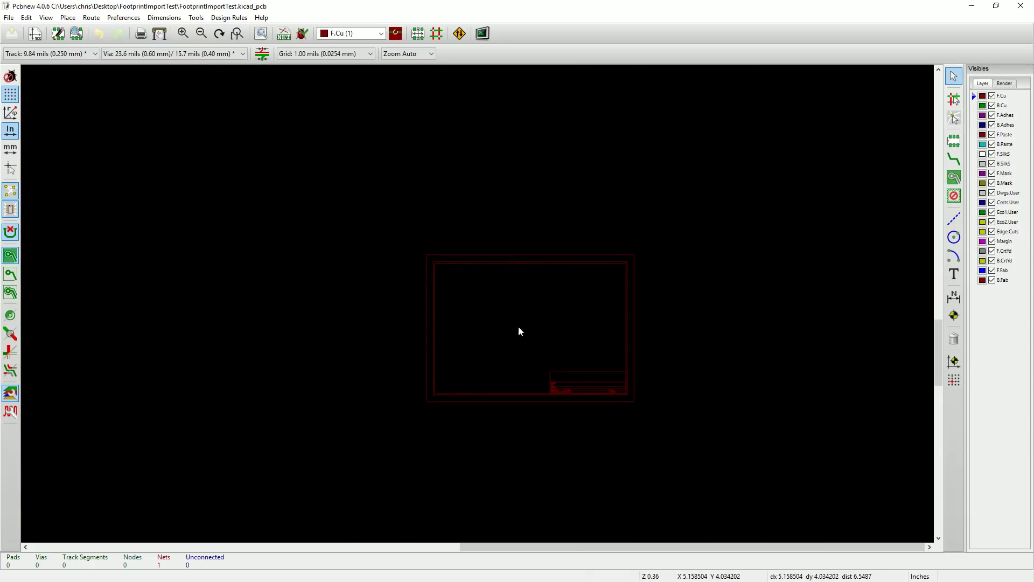
{"action": "scroll", "coordinate": [519, 328], "scroll_direction": "up", "scroll_amount": 3}
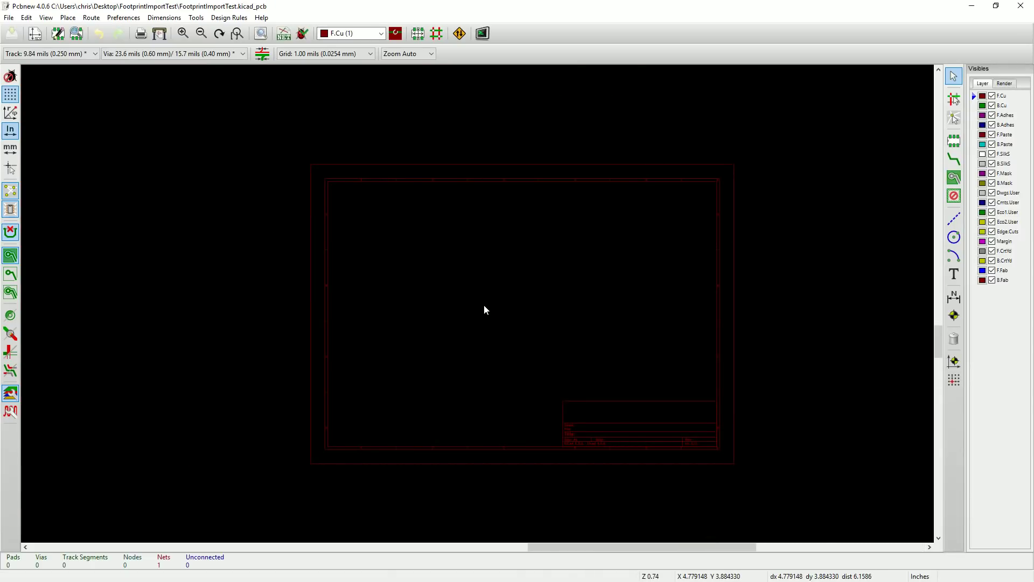
{"action": "middle_click_drag", "start_coordinate": [520, 284], "coordinate": [532, 274]}
{"action": "scroll", "coordinate": [532, 273], "scroll_direction": "up", "scroll_amount": 1}
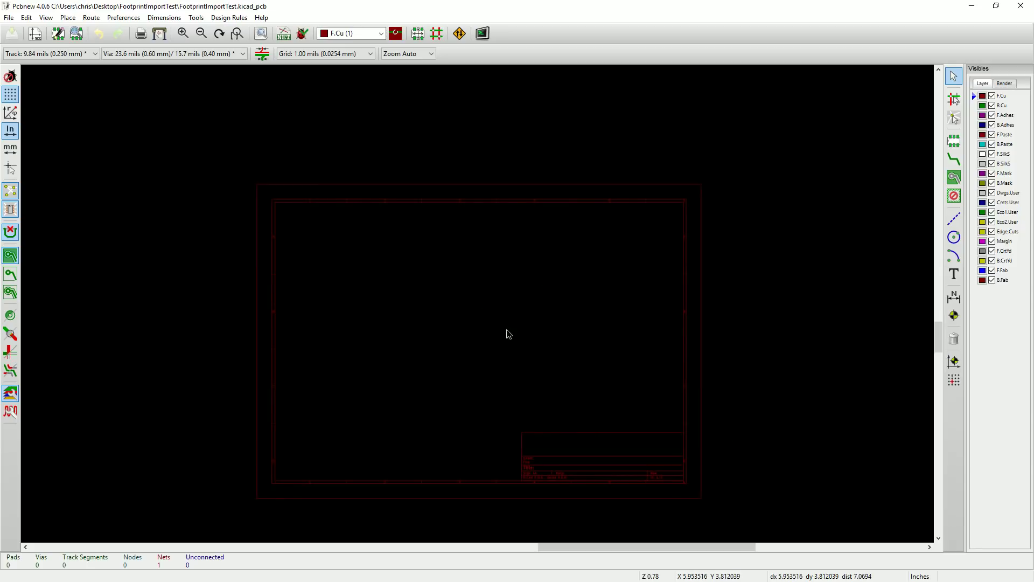
- Start the Footprint Libraries Wizard with files on this computer as source and select Blimp.pretty in the Desktop's FootprintImportTest folder
{"action": "left_click", "coordinate": [127, 19]}
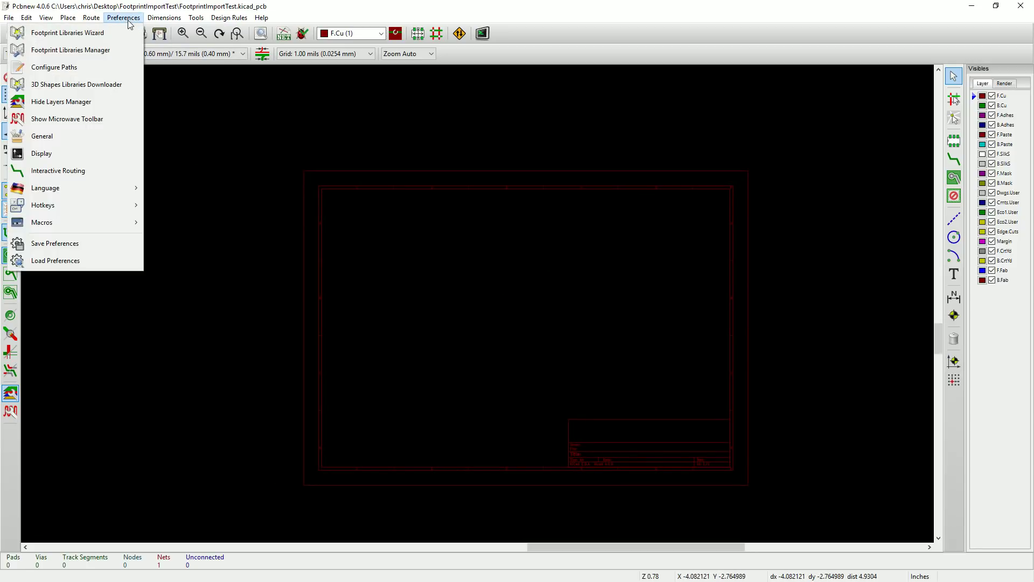
{"action": "left_click", "coordinate": [126, 32]}
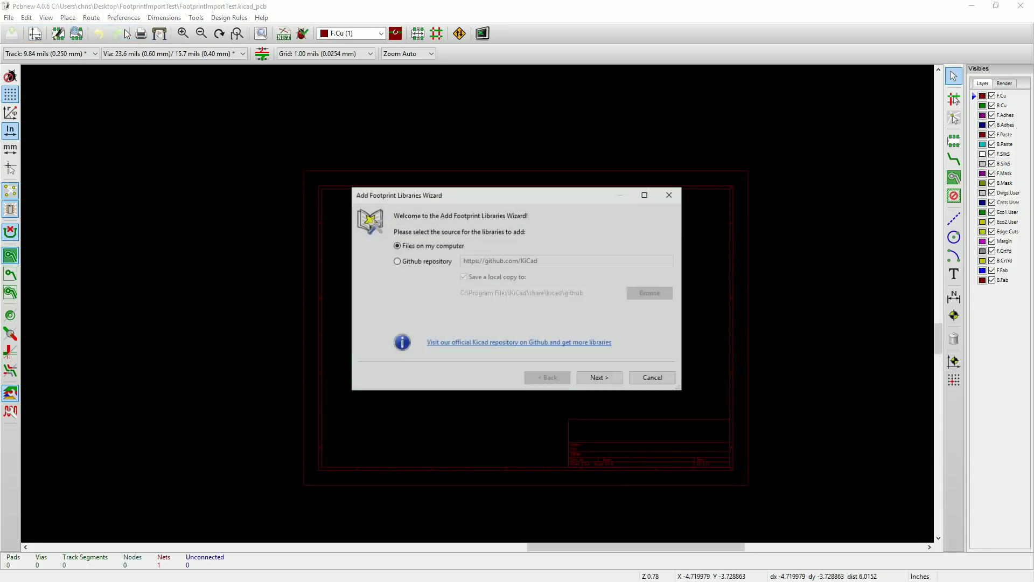
{"action": "left_click", "coordinate": [599, 378]}
{"action": "left_click_drag", "start_coordinate": [666, 259], "coordinate": [666, 328]}
{"action": "left_click", "coordinate": [402, 232]}
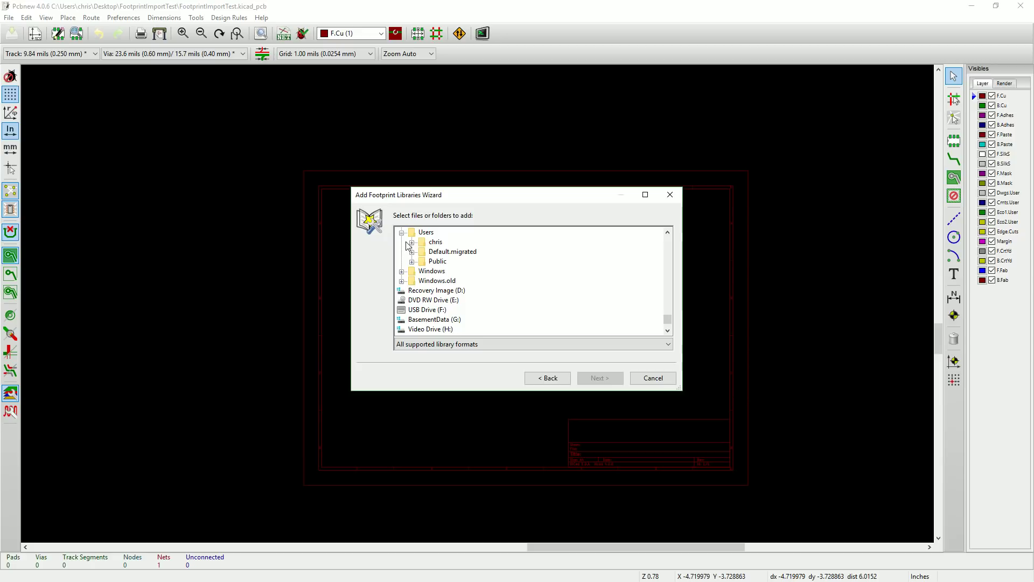
{"action": "left_click", "coordinate": [412, 243]}
{"action": "scroll", "coordinate": [424, 256], "scroll_direction": "down", "scroll_amount": 3}
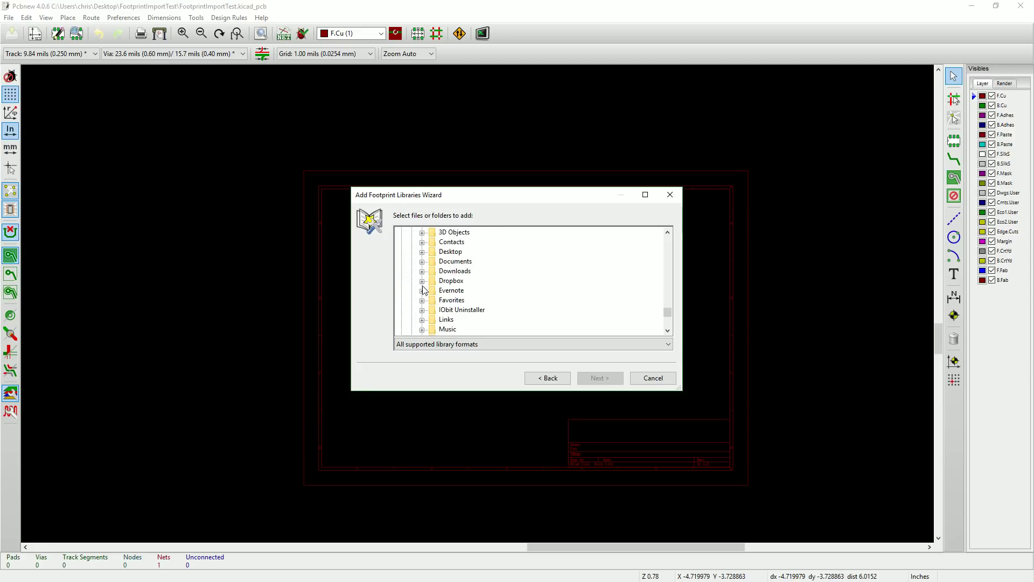
{"action": "left_click", "coordinate": [422, 252]}
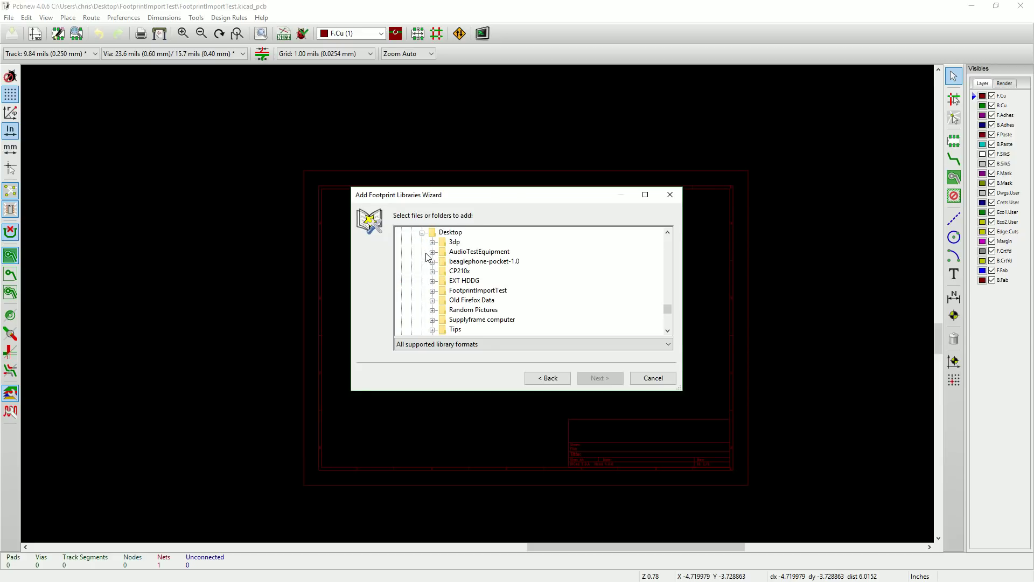
{"action": "double_click", "coordinate": [451, 292]}
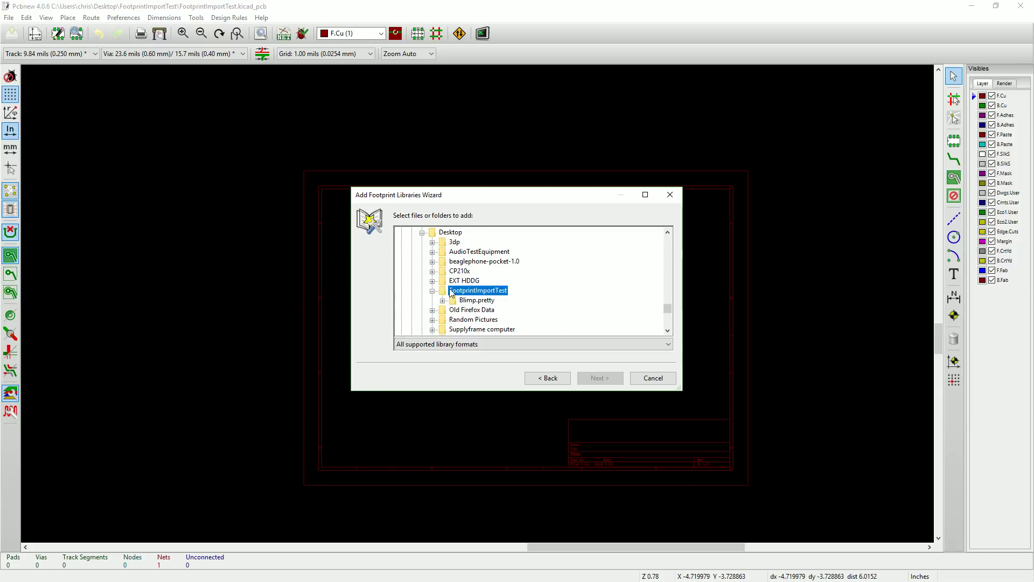
{"action": "left_click", "coordinate": [442, 300]}
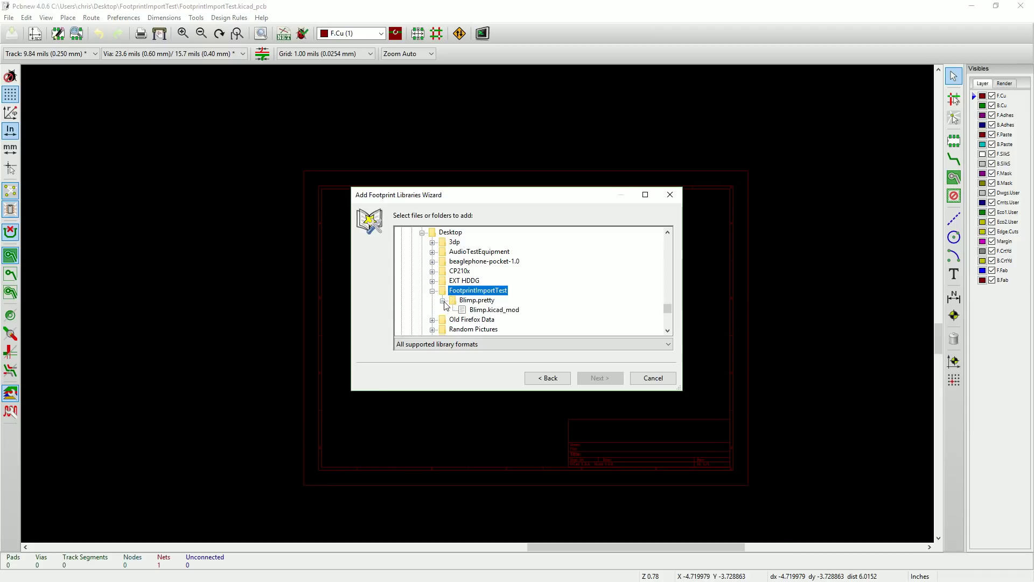
{"action": "left_click", "coordinate": [462, 304]}
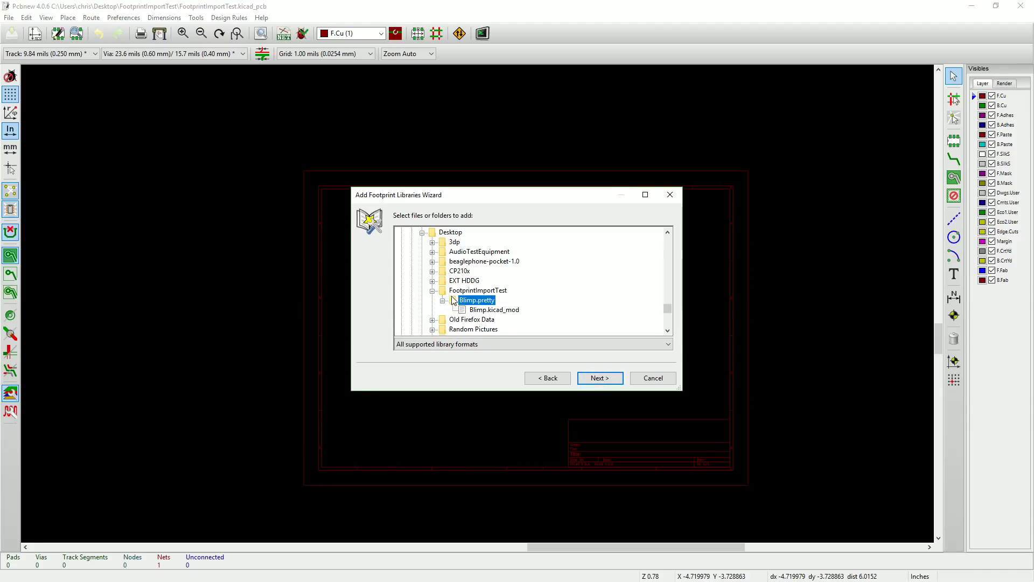
- Confirm the Blimp library and add it to the current project only
{"action": "left_click", "coordinate": [600, 377]}
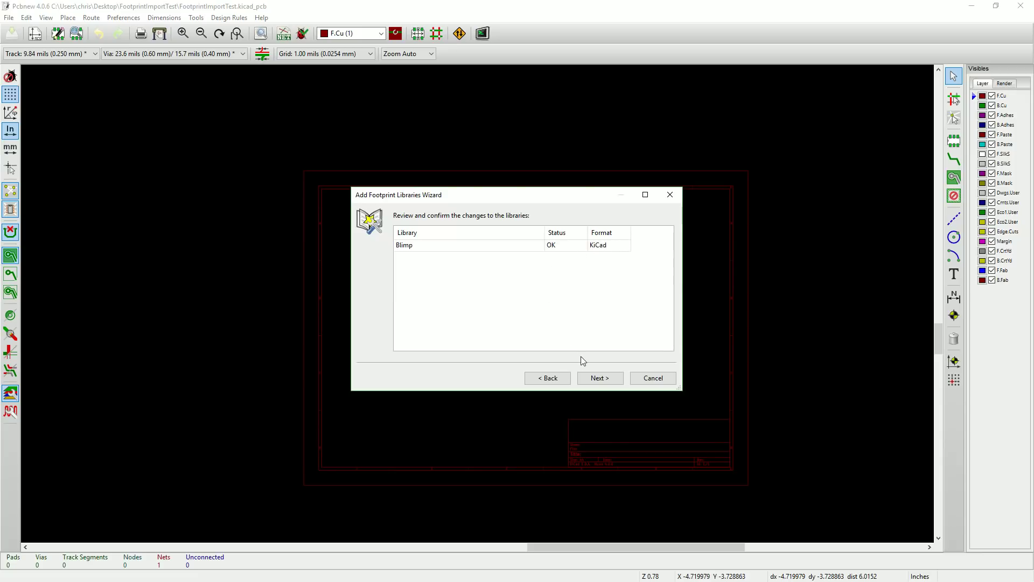
{"action": "left_click", "coordinate": [597, 377]}
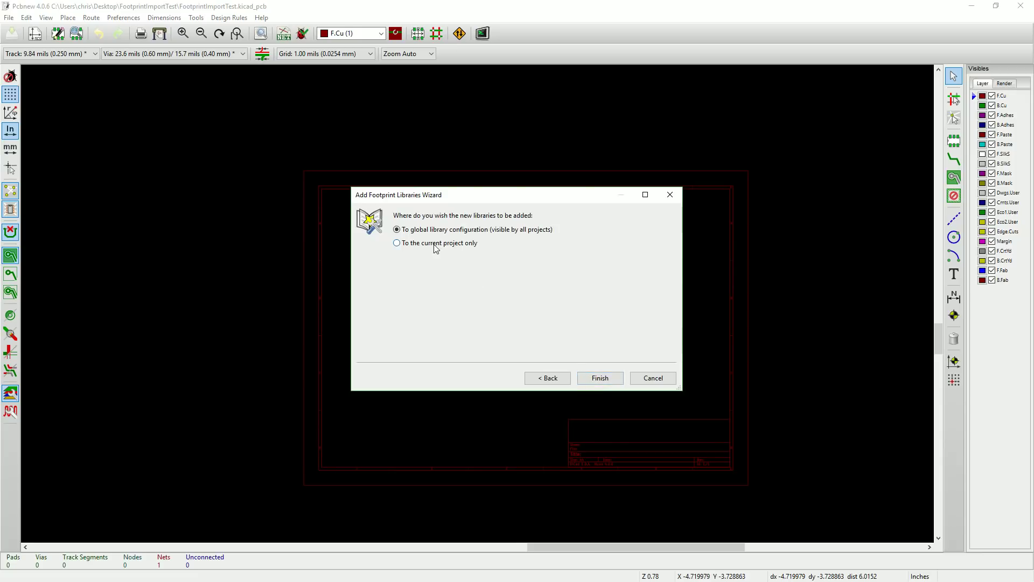
{"action": "left_click", "coordinate": [415, 249]}
{"action": "left_click", "coordinate": [600, 380]}
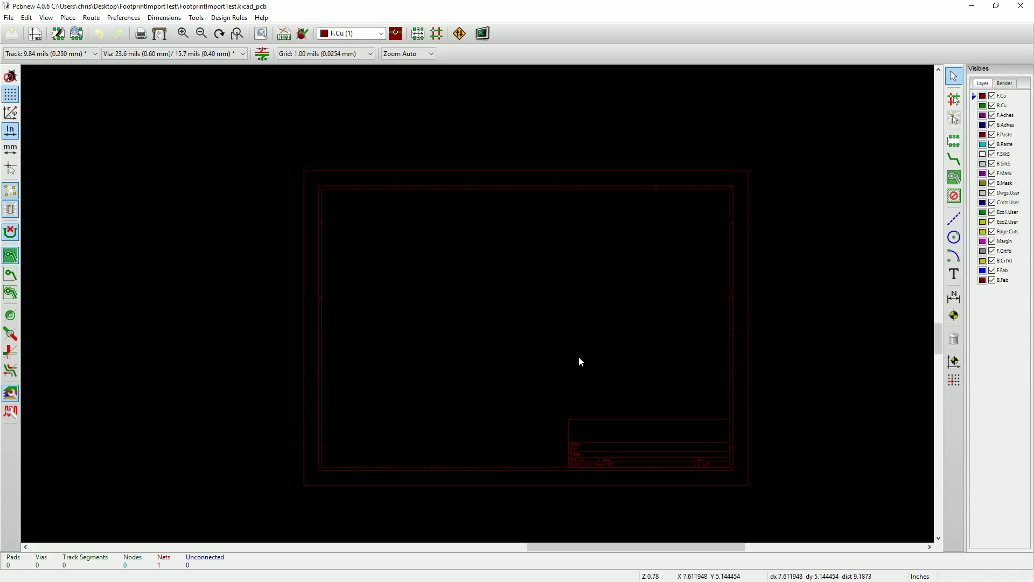
- Load the Blimp footprint by filtering the complete footprint list for "blimp", and place it in the middle of the drawing sheet
{"action": "left_click", "coordinate": [954, 141]}
{"action": "left_click", "coordinate": [503, 308]}
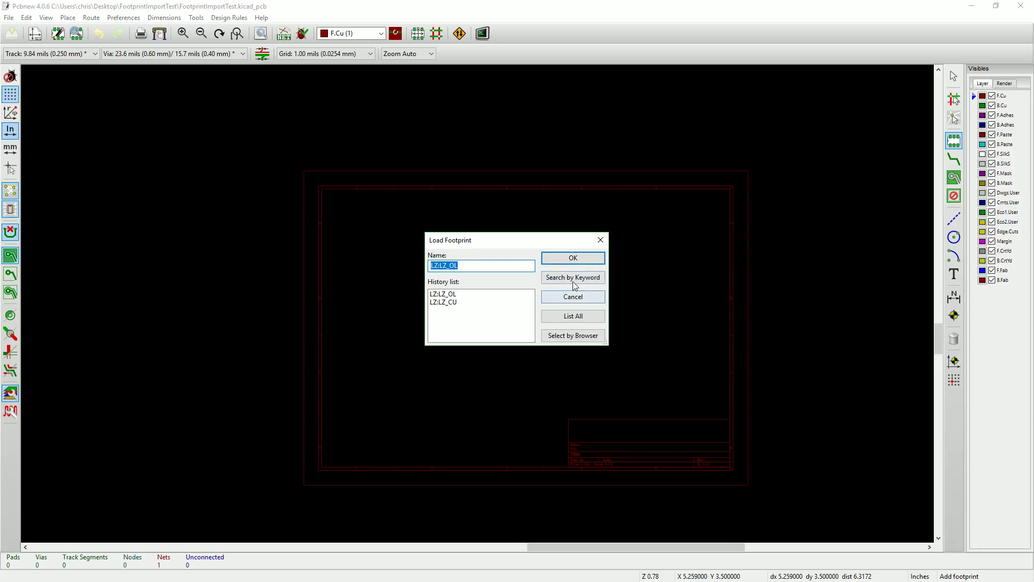
{"action": "left_click", "coordinate": [572, 261]}
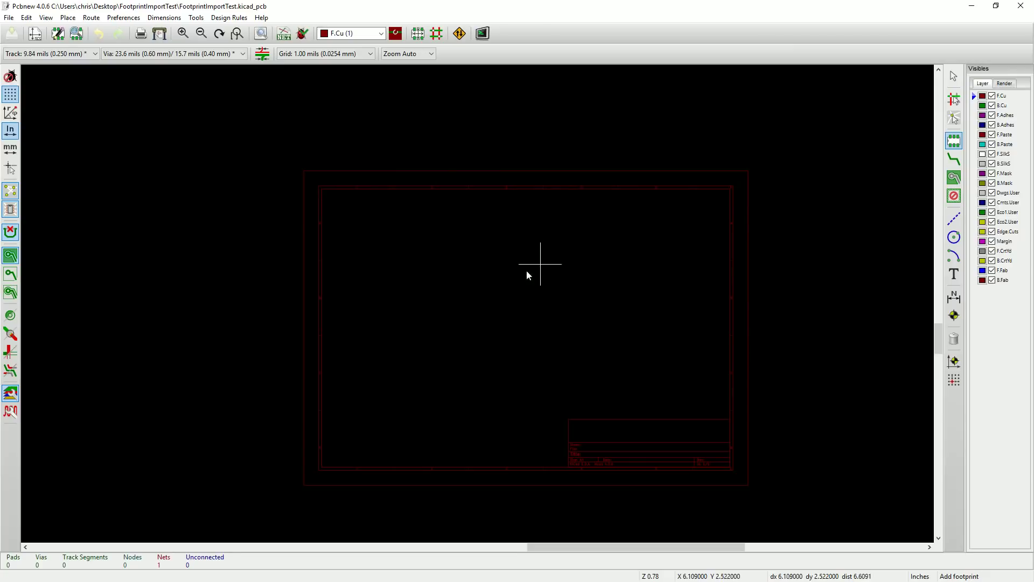
{"action": "scroll", "coordinate": [525, 272], "scroll_direction": "up", "scroll_amount": 3}
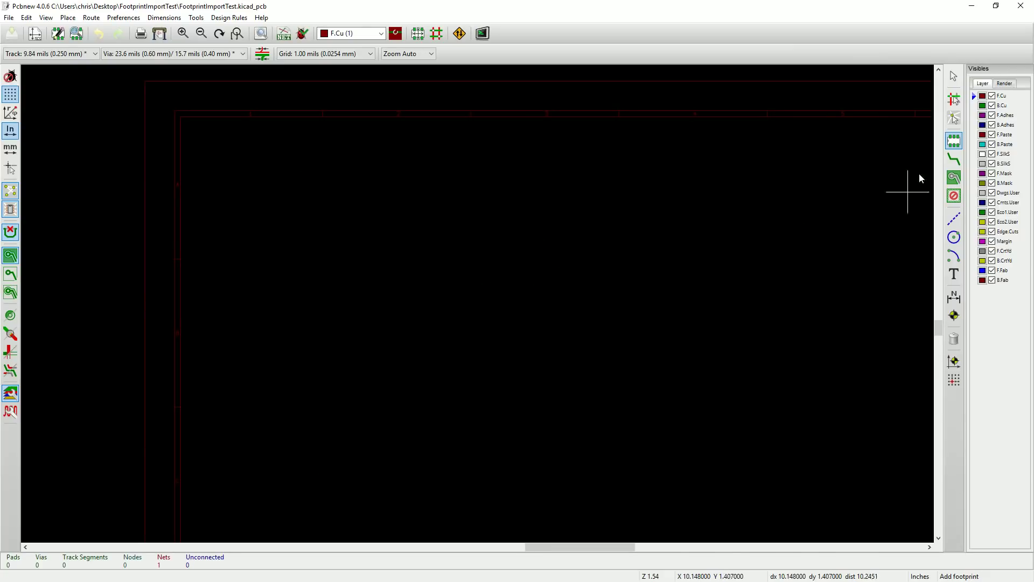
{"action": "left_click", "coordinate": [547, 293]}
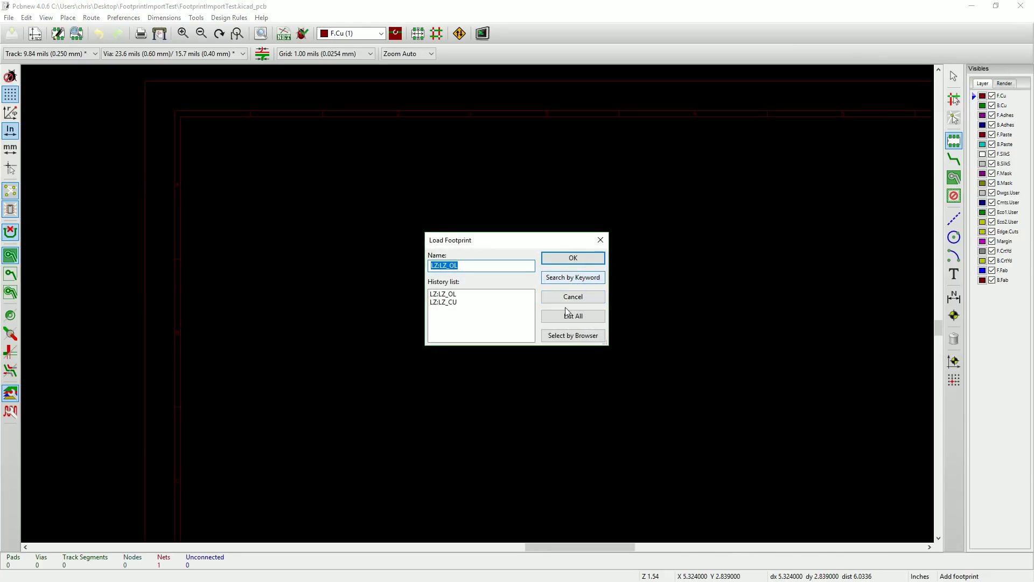
{"action": "left_click", "coordinate": [573, 258]}
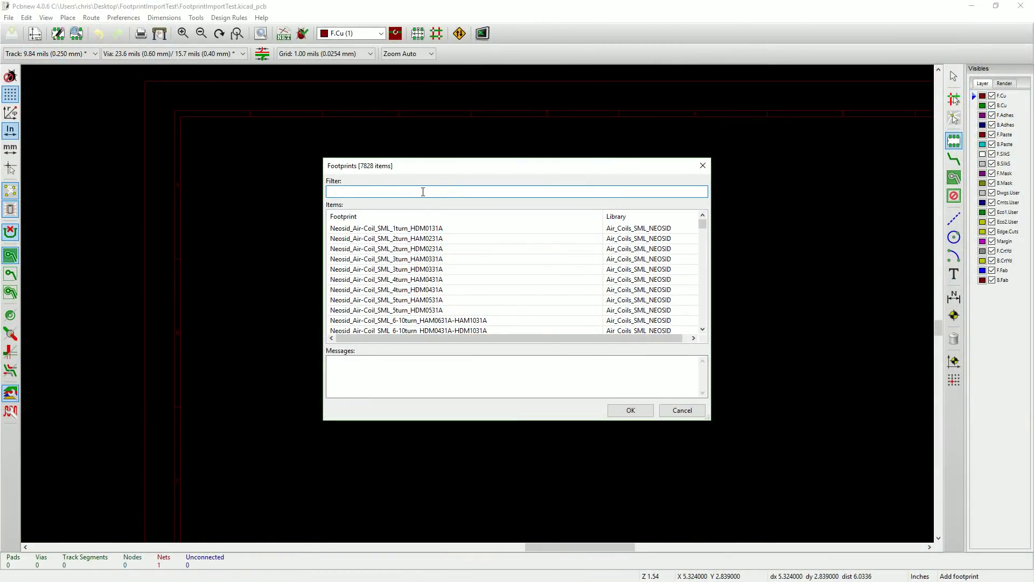
{"action": "type", "text": "blimp"}
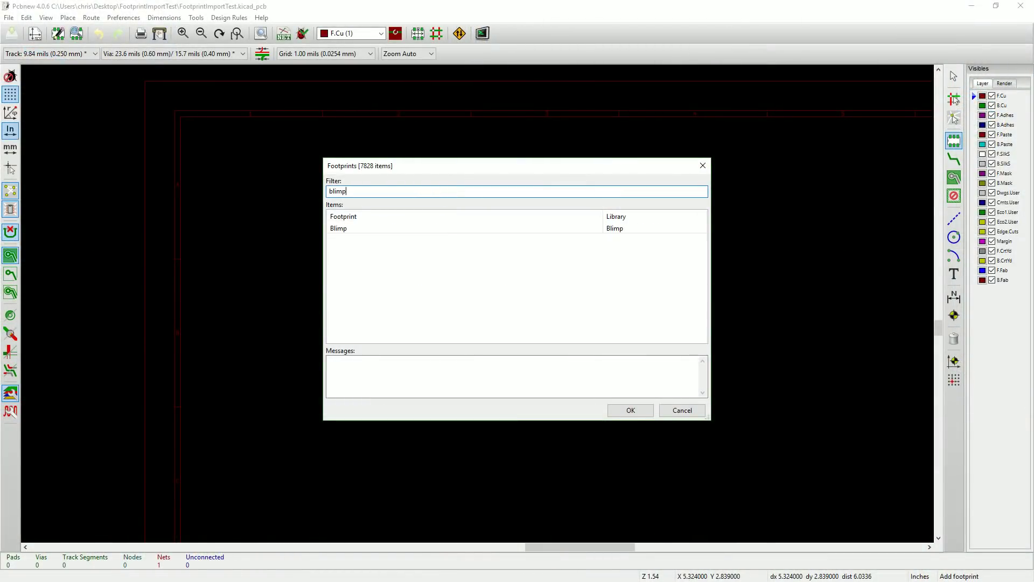
{"action": "left_click", "coordinate": [356, 230]}
{"action": "left_click", "coordinate": [630, 411]}
{"action": "scroll", "coordinate": [615, 435], "scroll_direction": "down", "scroll_amount": 4}
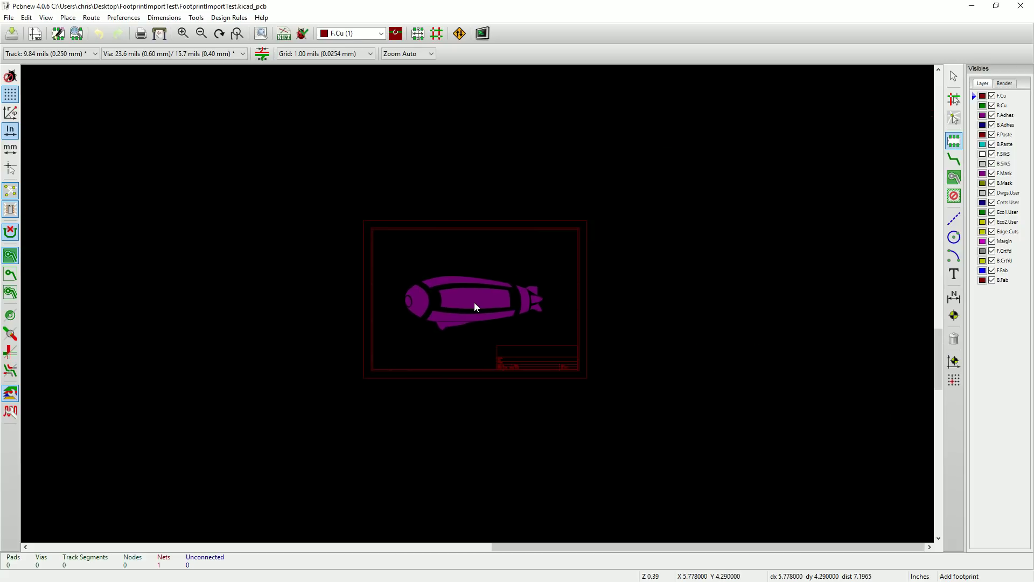
{"action": "left_click", "coordinate": [475, 300]}
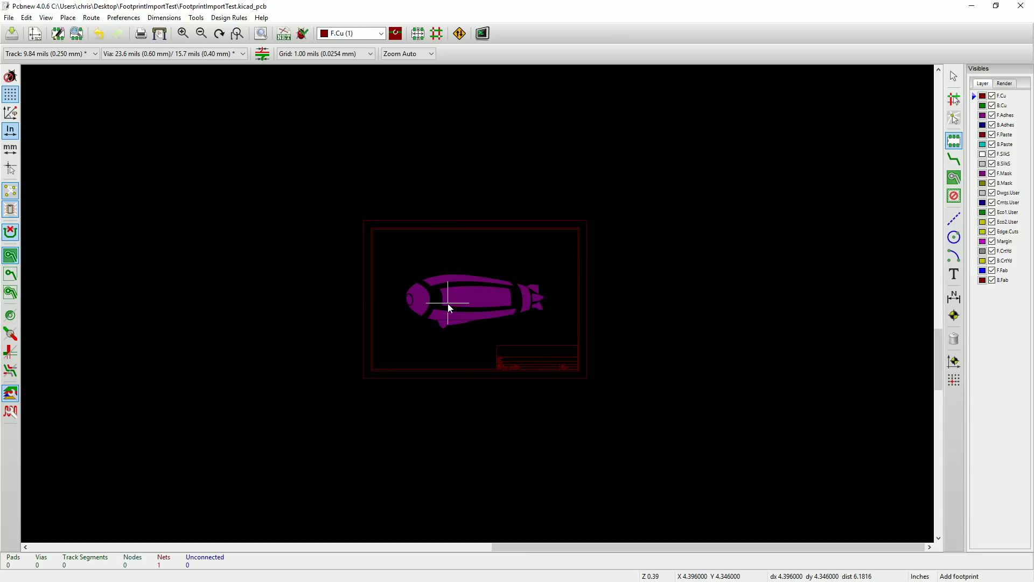
- Examine the placed blimp artwork up close and check its layer by toggling the visibility of F.Mask
{"action": "scroll", "coordinate": [447, 304], "scroll_direction": "up", "scroll_amount": 2}
{"action": "scroll", "coordinate": [481, 308], "scroll_direction": "up", "scroll_amount": 4}
{"action": "scroll", "coordinate": [501, 296], "scroll_direction": "down", "scroll_amount": 4}
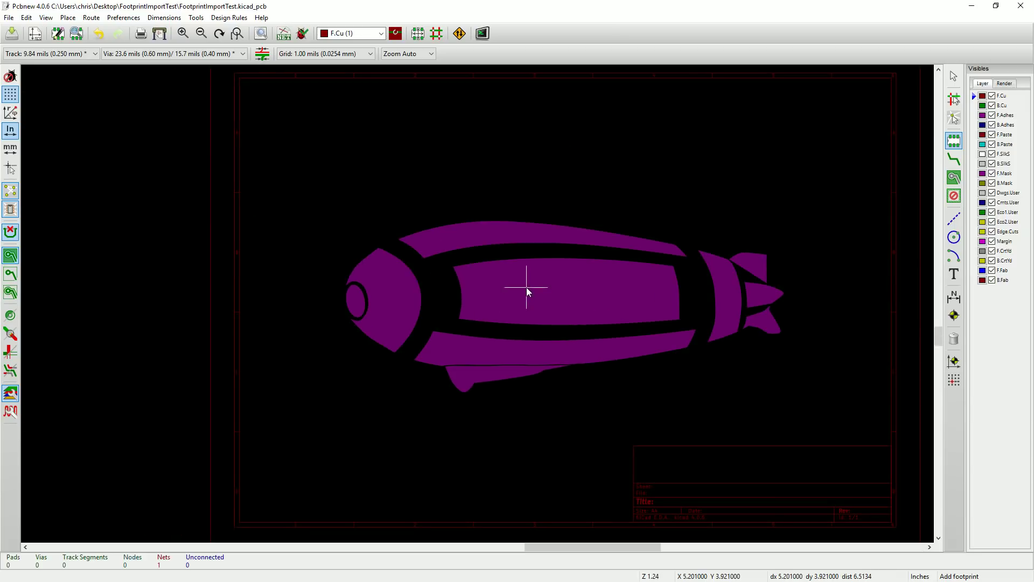
{"action": "scroll", "coordinate": [526, 287], "scroll_direction": "up", "scroll_amount": 1}
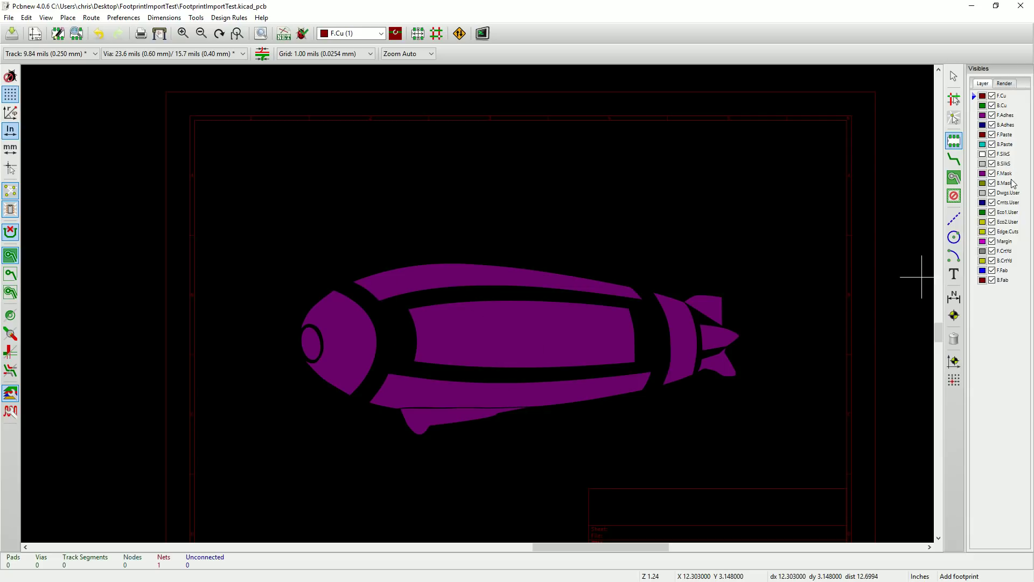
{"action": "left_click", "coordinate": [992, 173]}
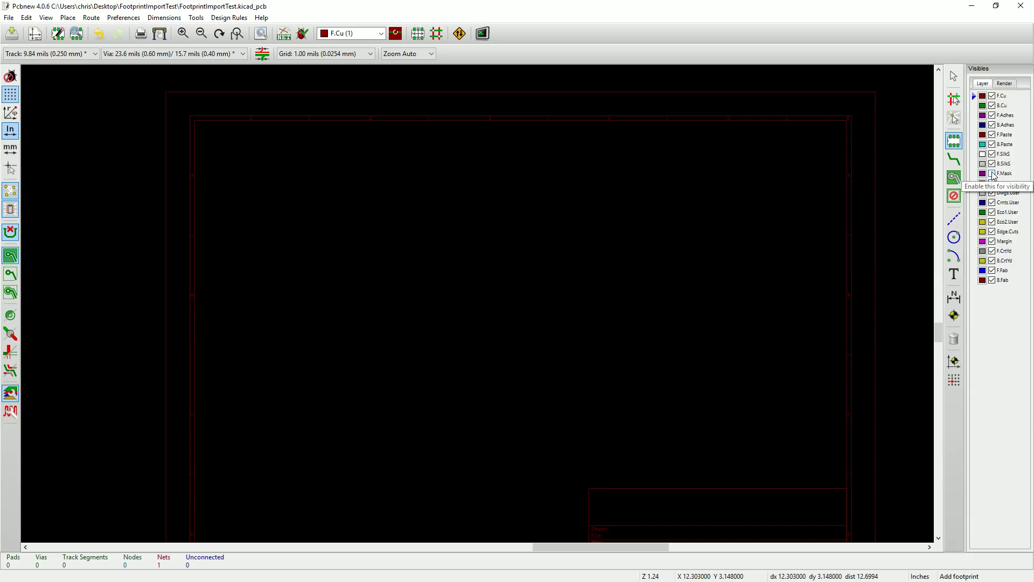
{"action": "left_click", "coordinate": [993, 173]}
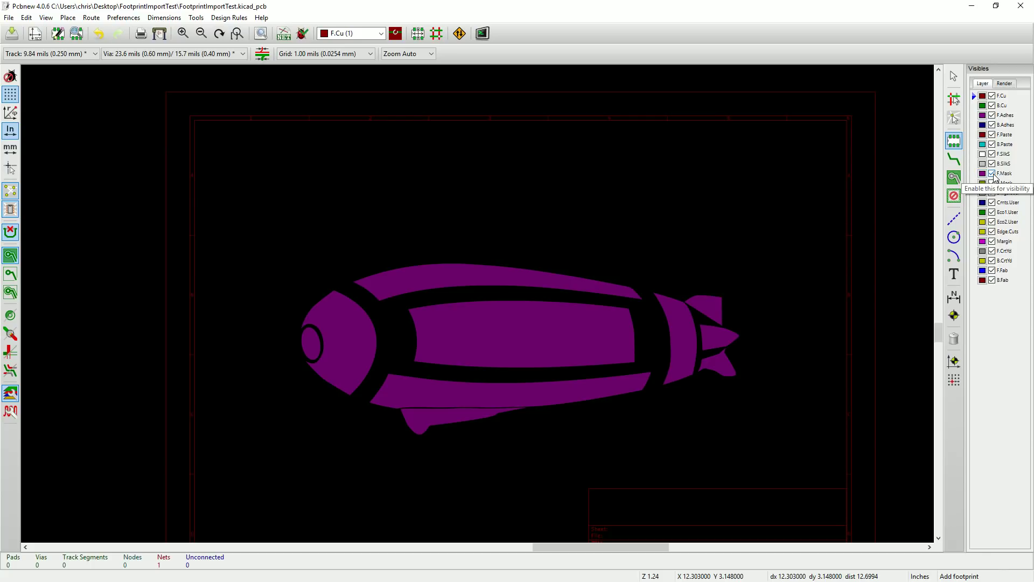
{"action": "left_click", "coordinate": [993, 174]}
{"action": "left_click", "coordinate": [992, 173]}
{"action": "left_click", "coordinate": [992, 173]}
{"action": "left_click", "coordinate": [992, 173]}
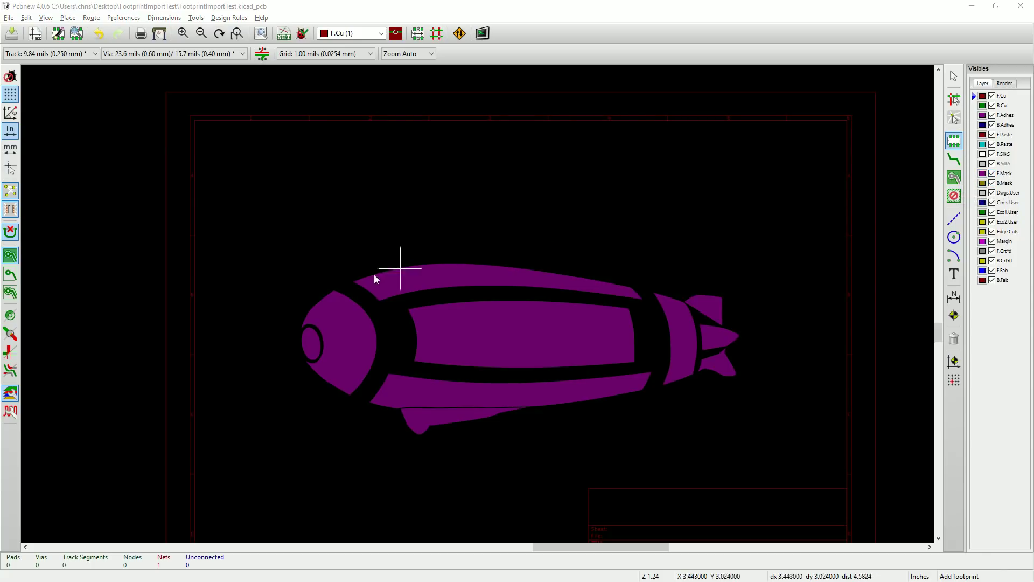
- Switch to Sublime Text, decline its update, close TVRTN.kicad_pcb and open Blimp.kicad_mod from the Blimp.pretty folder in a maximized window
{"action": "key", "text": "alt+Tab"}
{"action": "left_click_drag", "start_coordinate": [560, 109], "coordinate": [392, 117]}
{"action": "double_click", "coordinate": [314, 229]}
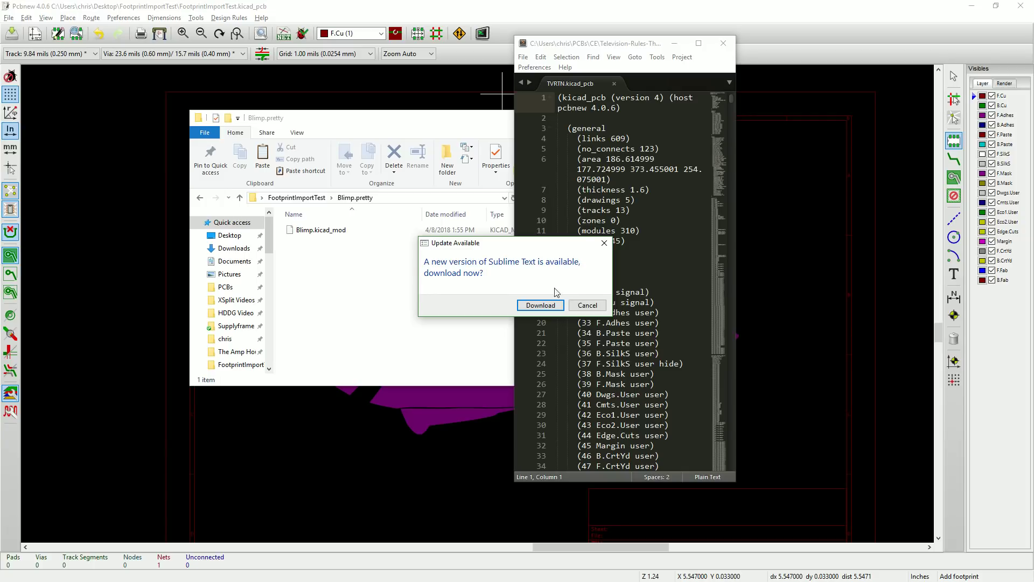
{"action": "left_click", "coordinate": [590, 306]}
{"action": "left_click", "coordinate": [614, 84]}
{"action": "left_click_drag", "start_coordinate": [346, 231], "coordinate": [612, 215]}
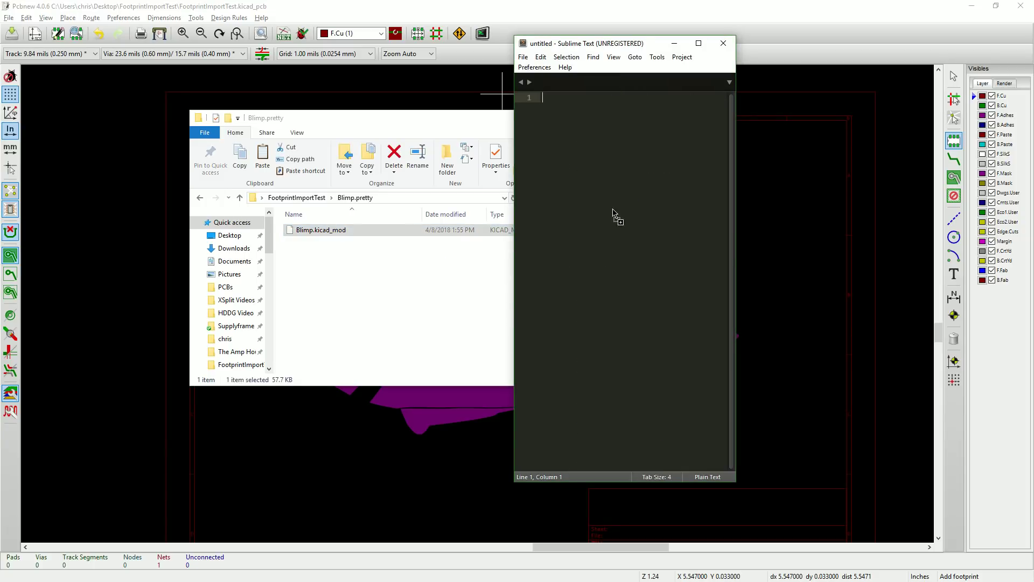
{"action": "double_click", "coordinate": [610, 48]}
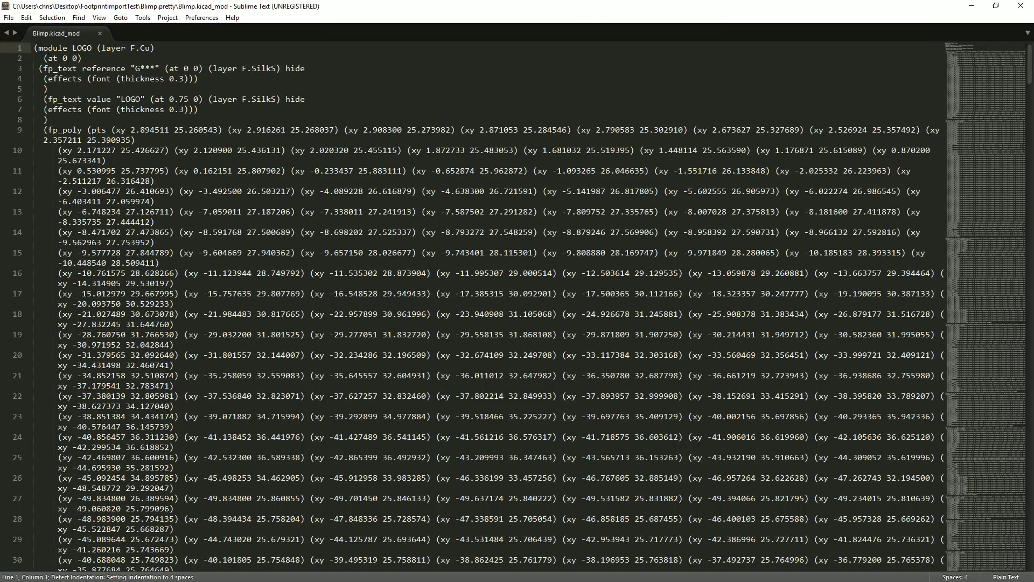
- Examine the polygon definitions in Blimp.kicad_mod and the layer assigned at the end of the first polygon
{"action": "scroll", "coordinate": [434, 370], "scroll_direction": "down", "scroll_amount": 15}
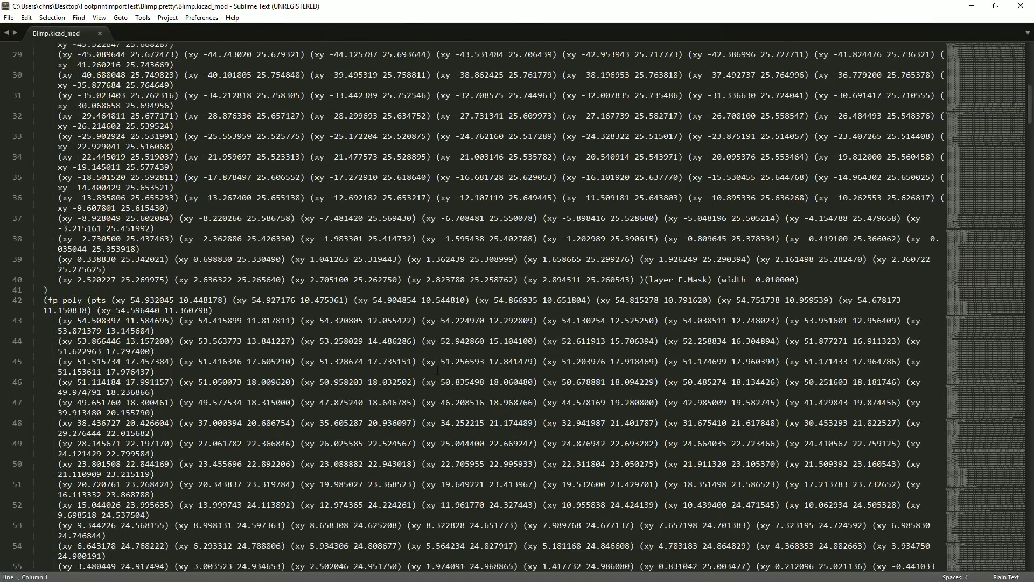
{"action": "scroll", "coordinate": [652, 265], "scroll_direction": "up", "scroll_amount": 3}
{"action": "scroll", "coordinate": [652, 265], "scroll_direction": "down", "scroll_amount": 3}
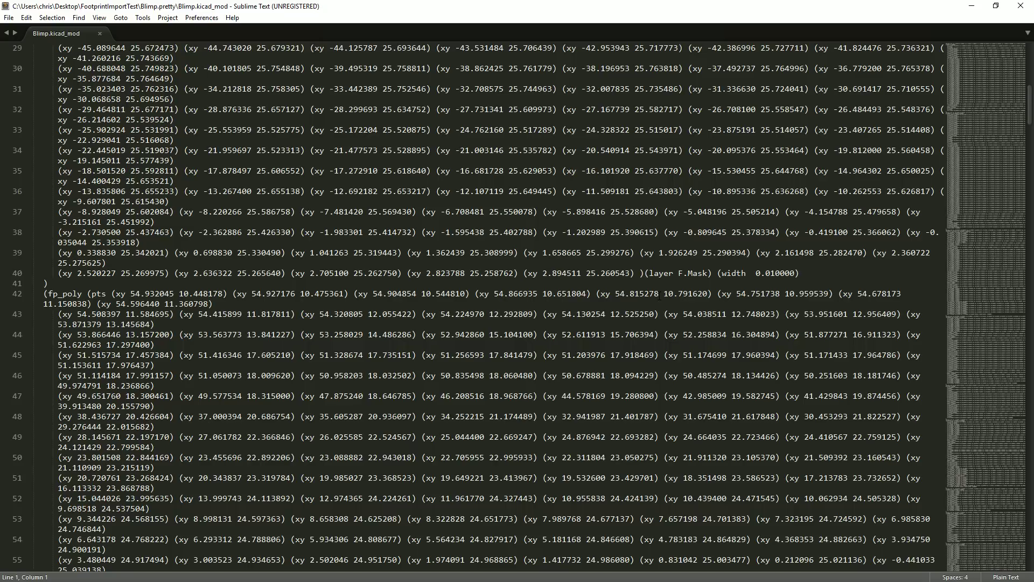
{"action": "double_click", "coordinate": [700, 273]}
{"action": "left_click_drag", "start_coordinate": [684, 272], "coordinate": [678, 273]}
{"action": "left_click", "coordinate": [701, 275]}
- Change the module name and the value text to Blimp, and the reference text to B***
{"action": "scroll", "coordinate": [702, 275], "scroll_direction": "up", "scroll_amount": 10}
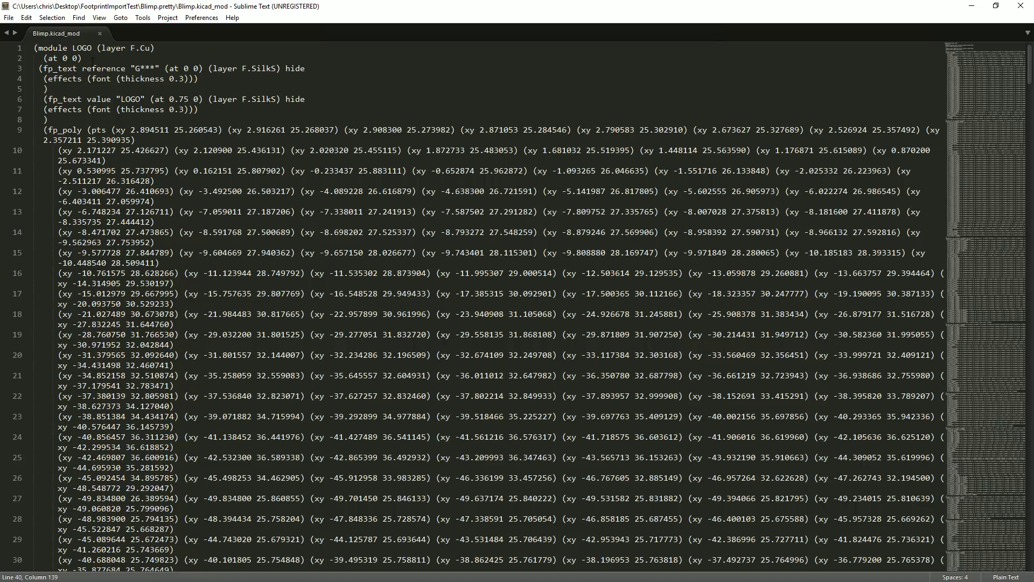
{"action": "double_click", "coordinate": [80, 48]}
{"action": "type", "text": "Blimp"}
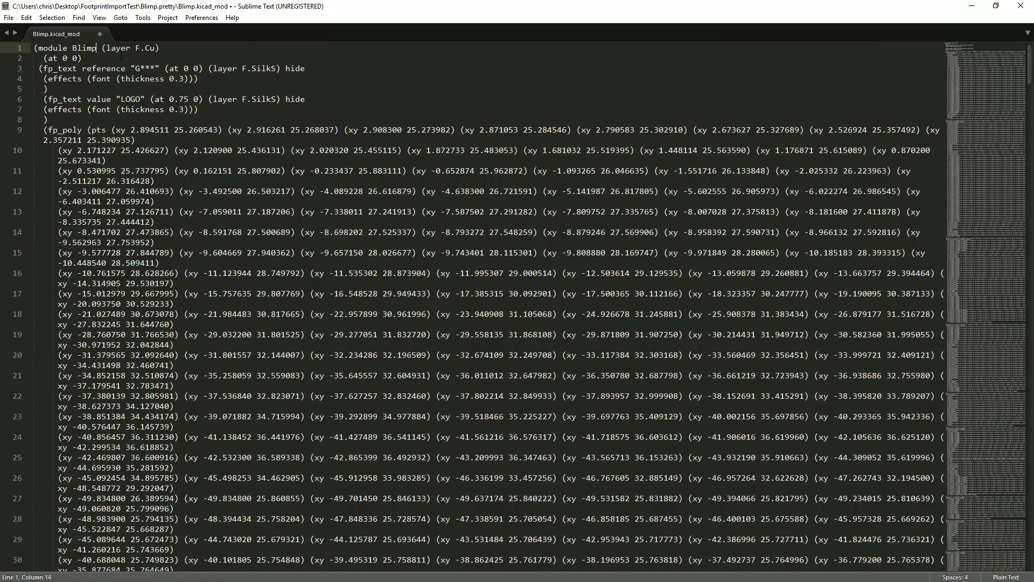
{"action": "double_click", "coordinate": [130, 99]}
{"action": "type", "text": "Blimp"}
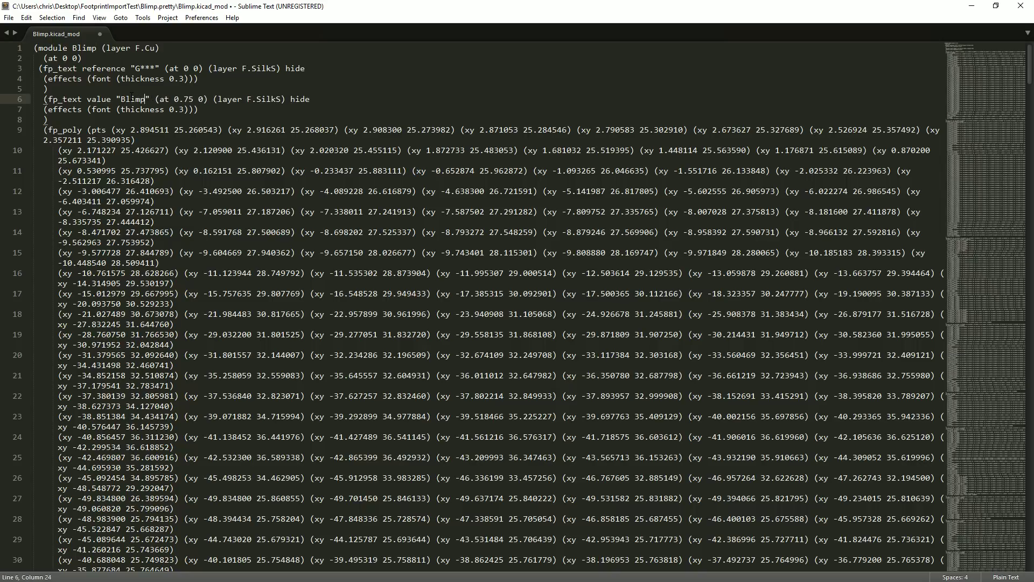
{"action": "double_click", "coordinate": [138, 69]}
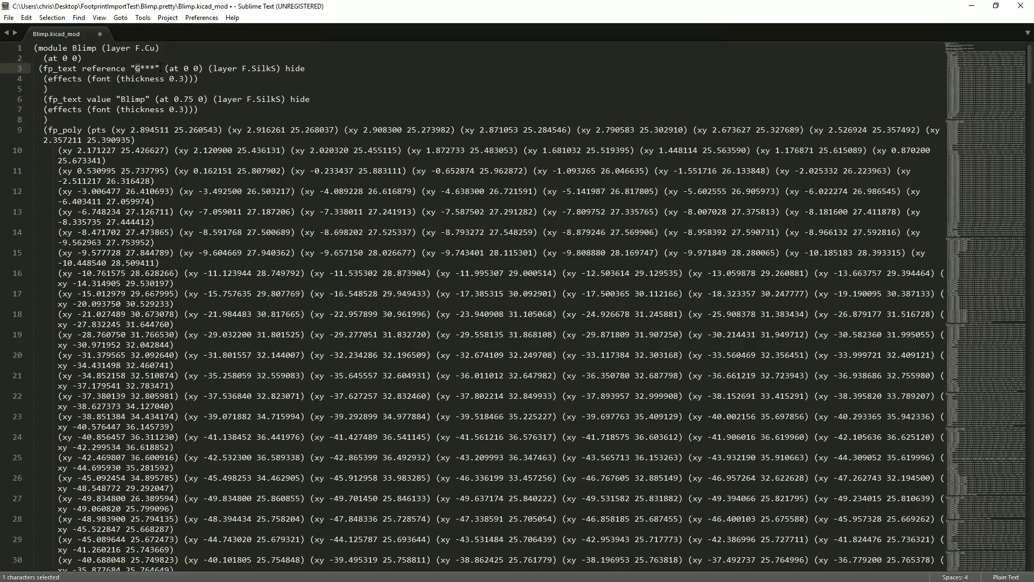
{"action": "type", "text": "B"}
{"action": "double_click", "coordinate": [269, 69]}
{"action": "left_click", "coordinate": [281, 99]}
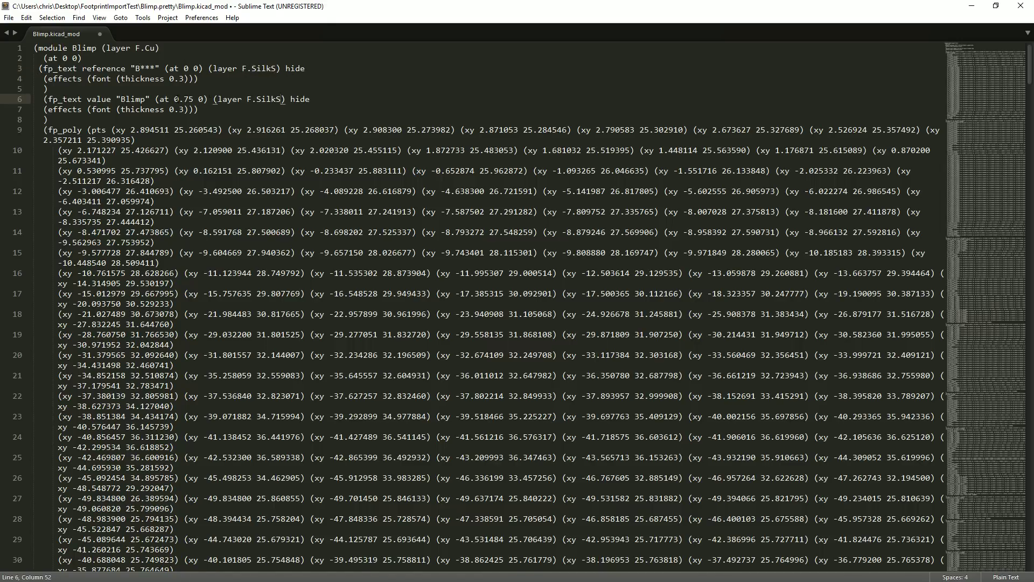
{"action": "left_click_drag", "start_coordinate": [314, 99], "coordinate": [282, 70]}
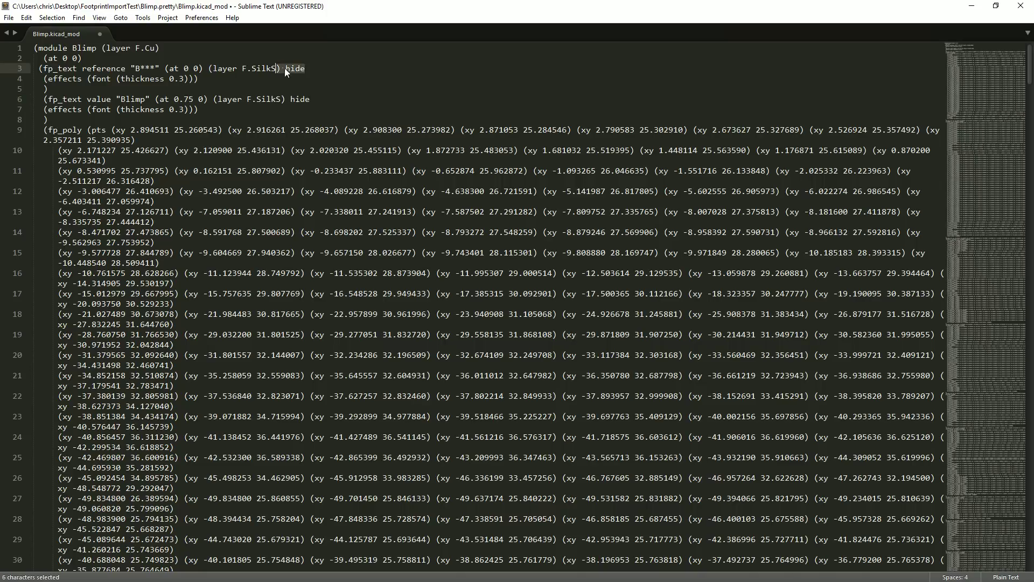
- Search the footprint file for F.Mask and step through its occurrences
{"action": "scroll", "coordinate": [409, 167], "scroll_direction": "down", "scroll_amount": 10}
{"action": "scroll", "coordinate": [409, 167], "scroll_direction": "up", "scroll_amount": 6}
{"action": "key", "text": "ctrl+f"}
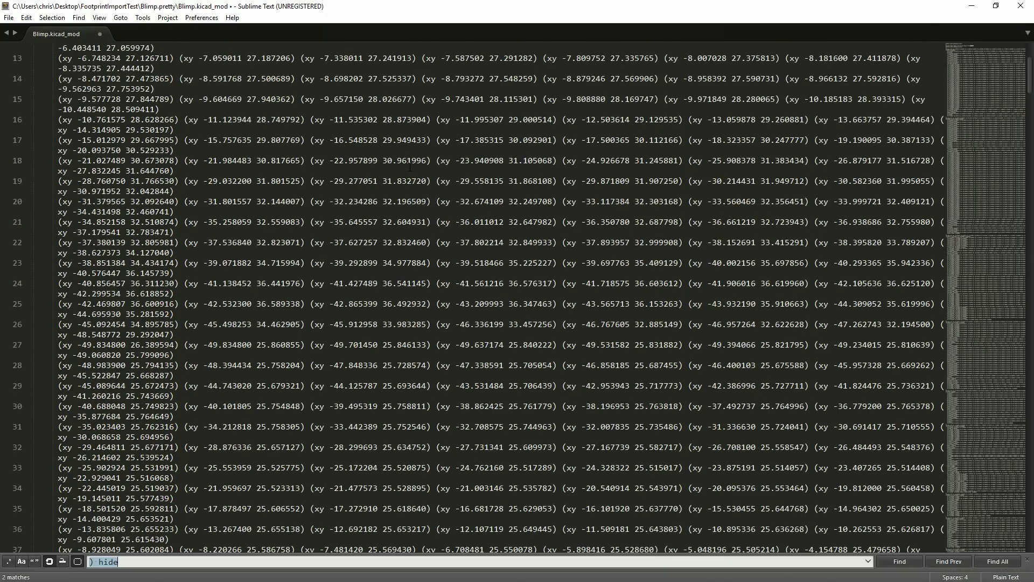
{"action": "type", "text": "F.Mask"}
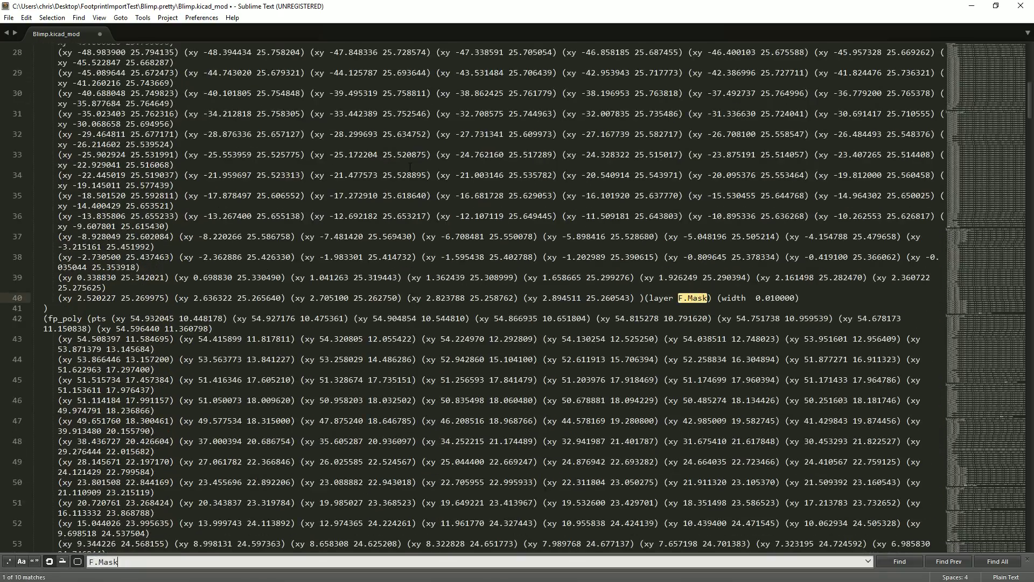
{"action": "key", "text": "Return"}
{"action": "key", "text": "Return"}
{"action": "key", "text": "Return"}
{"action": "key", "text": "Return"}
{"action": "key", "text": "Return"}
{"action": "key", "text": "Return"}
{"action": "key", "text": "Return"}
{"action": "key", "text": "Return"}
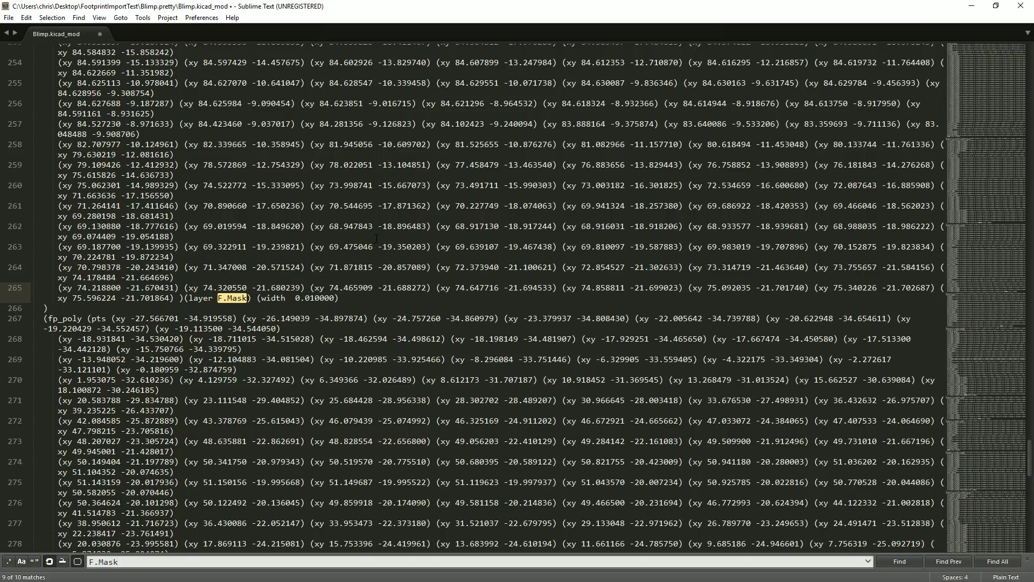
- Replace every F.Mask in the footprint file with F.Cu, then save and close Blimp.kicad_mod
{"action": "key", "text": "ctrl+h"}
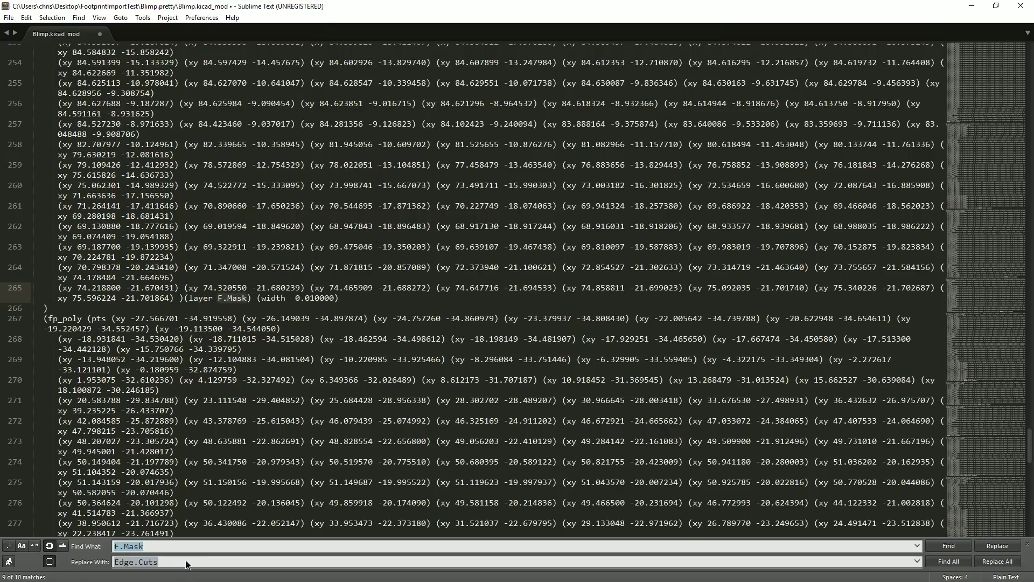
{"action": "left_click_drag", "start_coordinate": [160, 562], "coordinate": [105, 560]}
{"action": "type", "text": "F.Cu"}
{"action": "key", "text": "Return"}
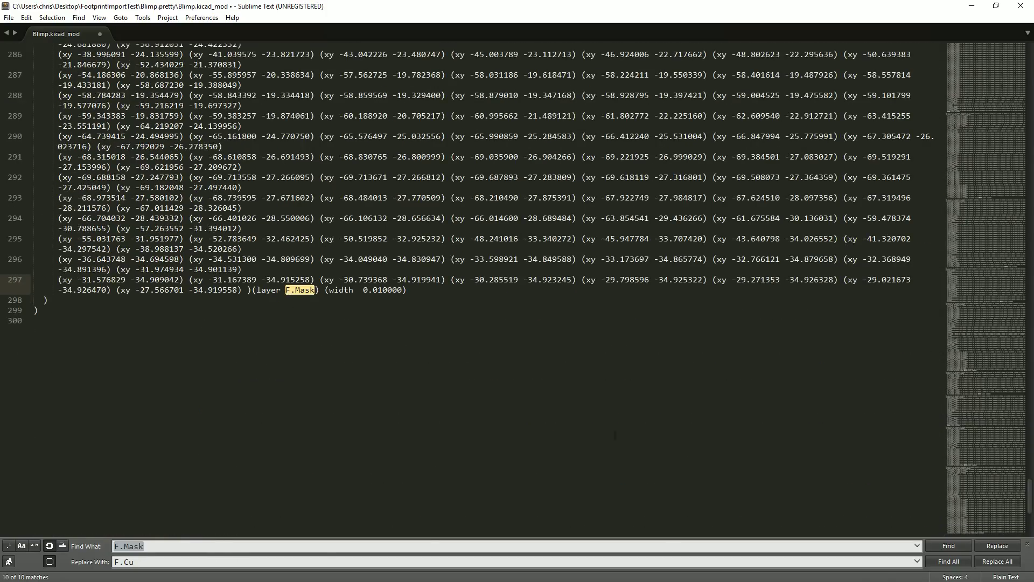
{"action": "left_click", "coordinate": [997, 561]}
{"action": "scroll", "coordinate": [341, 316], "scroll_direction": "up", "scroll_amount": 3}
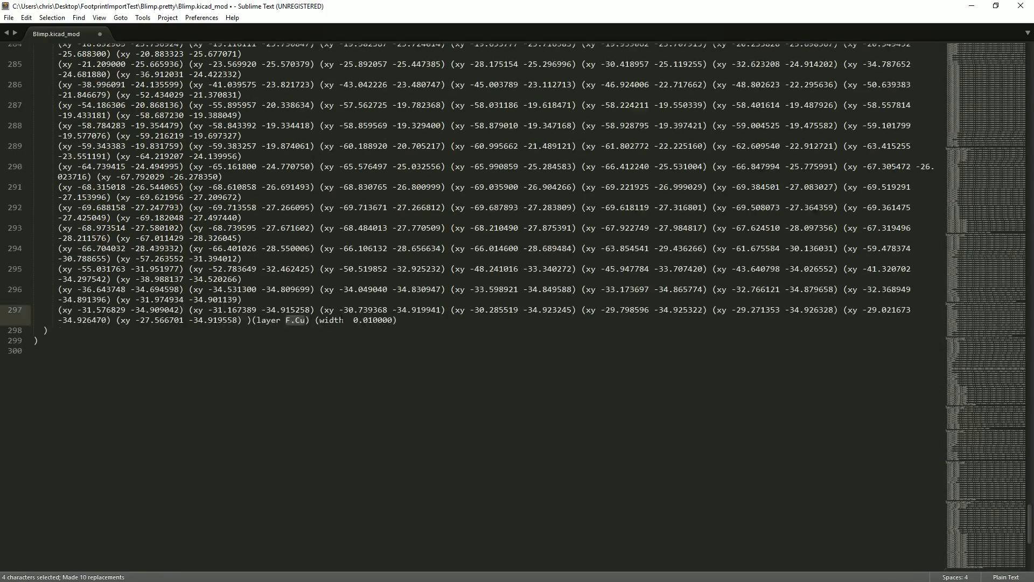
{"action": "left_click", "coordinate": [341, 317]}
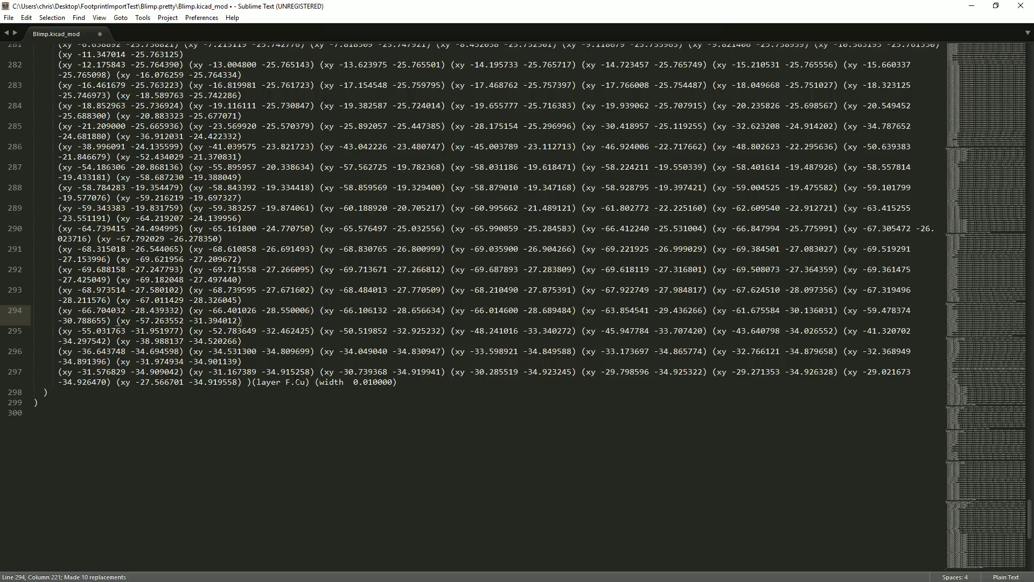
{"action": "key", "text": "ctrl+s"}
{"action": "left_click", "coordinate": [100, 34]}
- Switch back to Pcbnew and remove the placed blimp footprint from the board
{"action": "key", "text": "alt+Tab"}
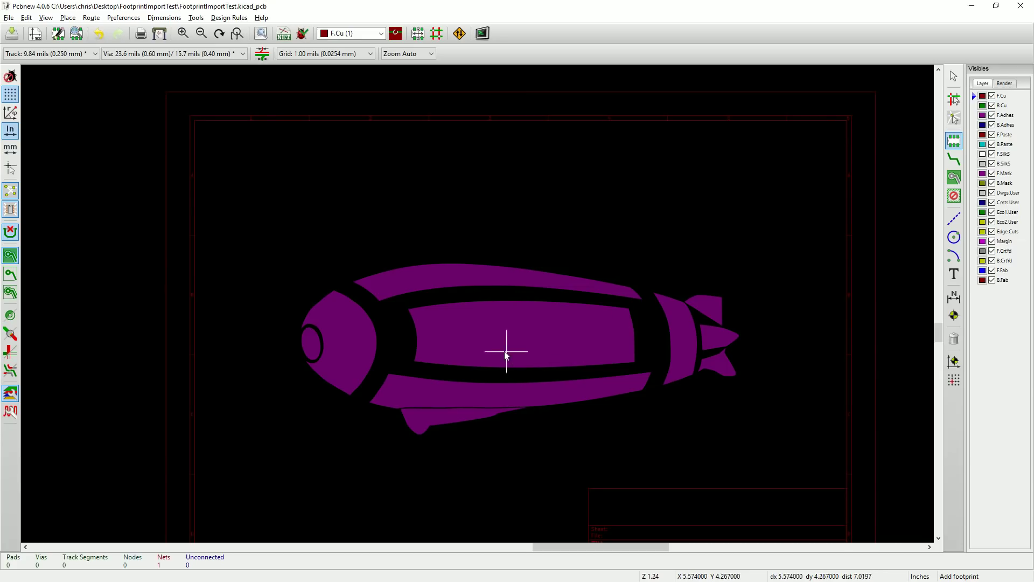
{"action": "scroll", "coordinate": [508, 350], "scroll_direction": "up", "scroll_amount": 2}
{"action": "key", "text": "Escape"}
{"action": "right_click", "coordinate": [477, 297]}
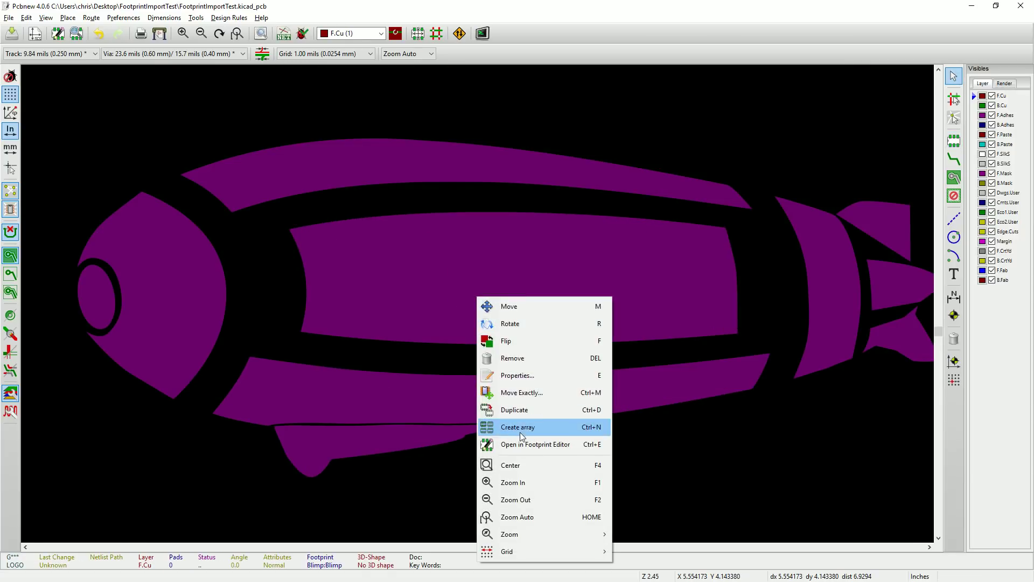
{"action": "left_click", "coordinate": [512, 355]}
{"action": "scroll", "coordinate": [490, 295], "scroll_direction": "down", "scroll_amount": 5}
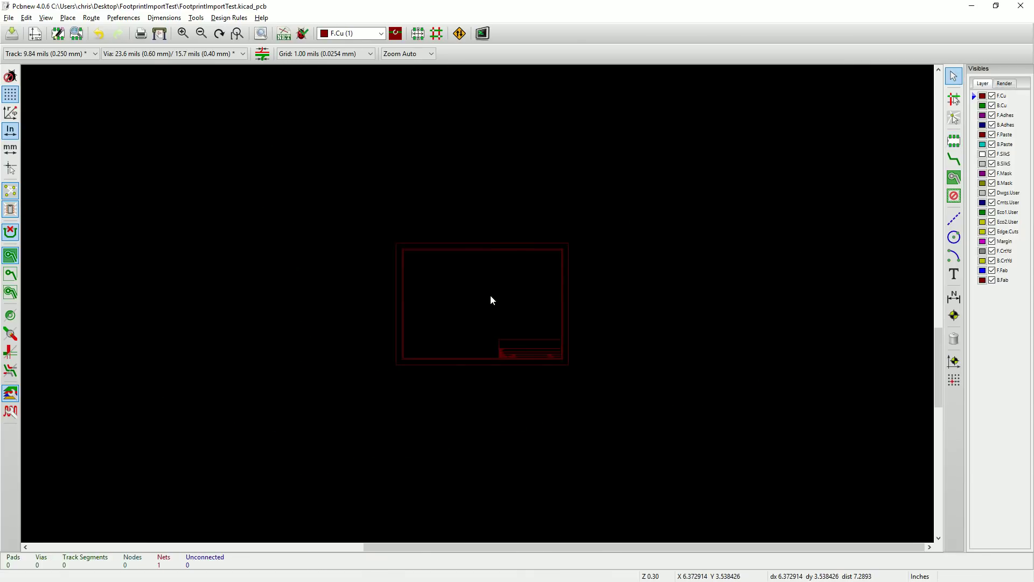
- Save the emptied board and close the board editor
{"action": "scroll", "coordinate": [474, 307], "scroll_direction": "up", "scroll_amount": 2}
{"action": "key", "text": "ctrl+s"}
{"action": "left_click", "coordinate": [1019, 8]}
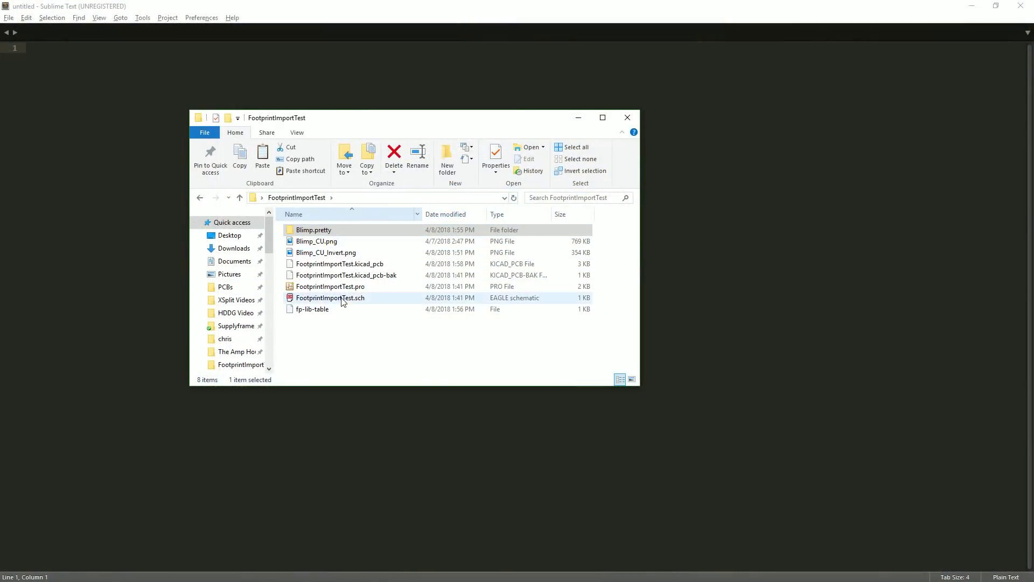
- Reopen the FootprintImportTest project in KiCad and list all available footprints for placement on its board
{"action": "double_click", "coordinate": [338, 286]}
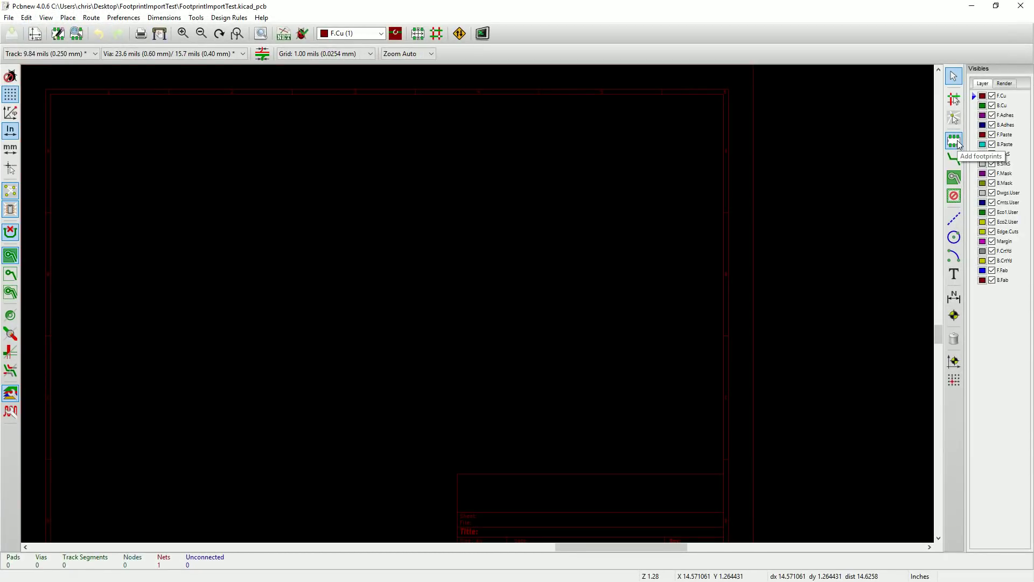
{"action": "left_click", "coordinate": [955, 141]}
{"action": "left_click", "coordinate": [359, 296]}
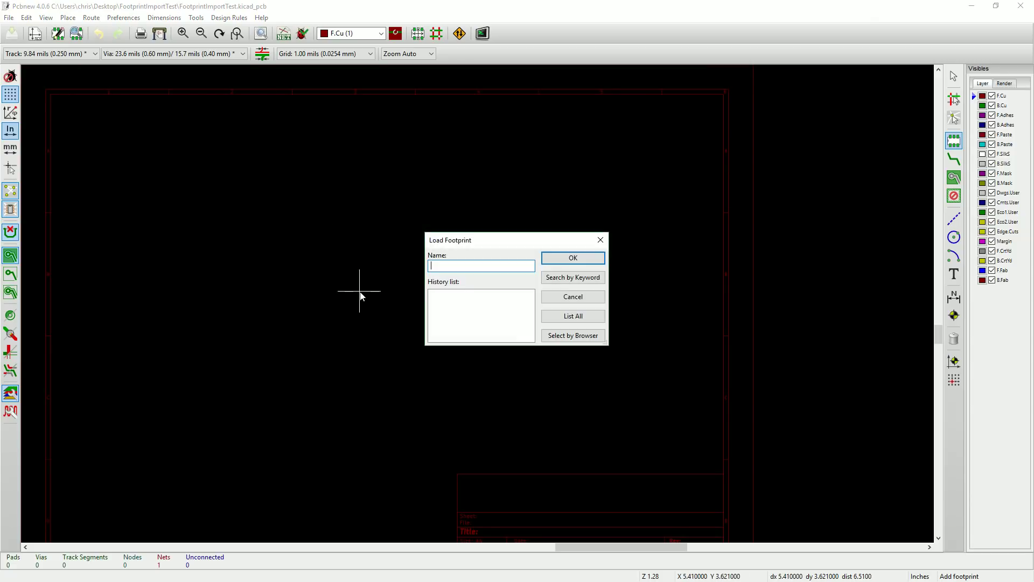
{"action": "left_click", "coordinate": [550, 314]}
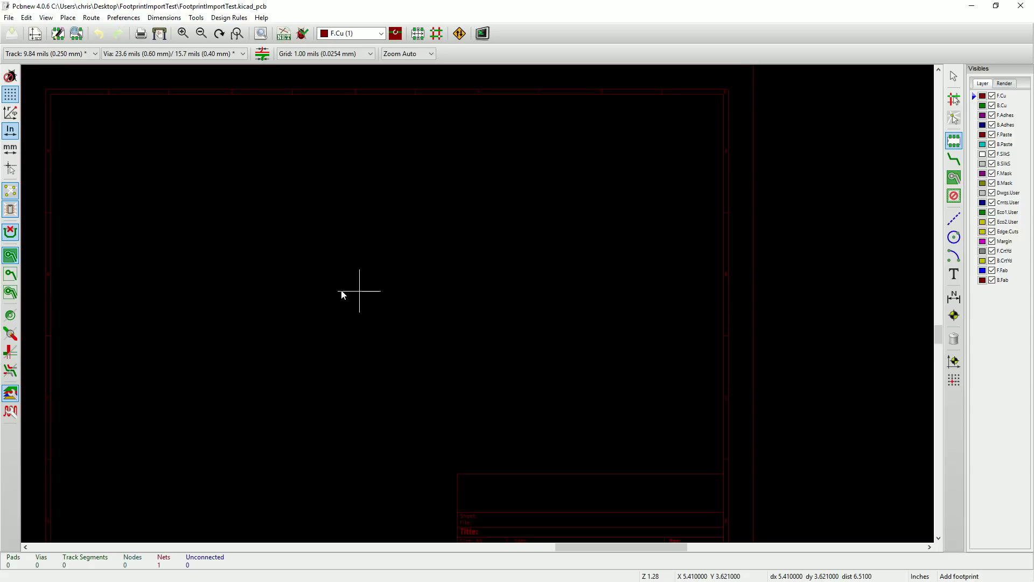
{"action": "left_click", "coordinate": [359, 292]}
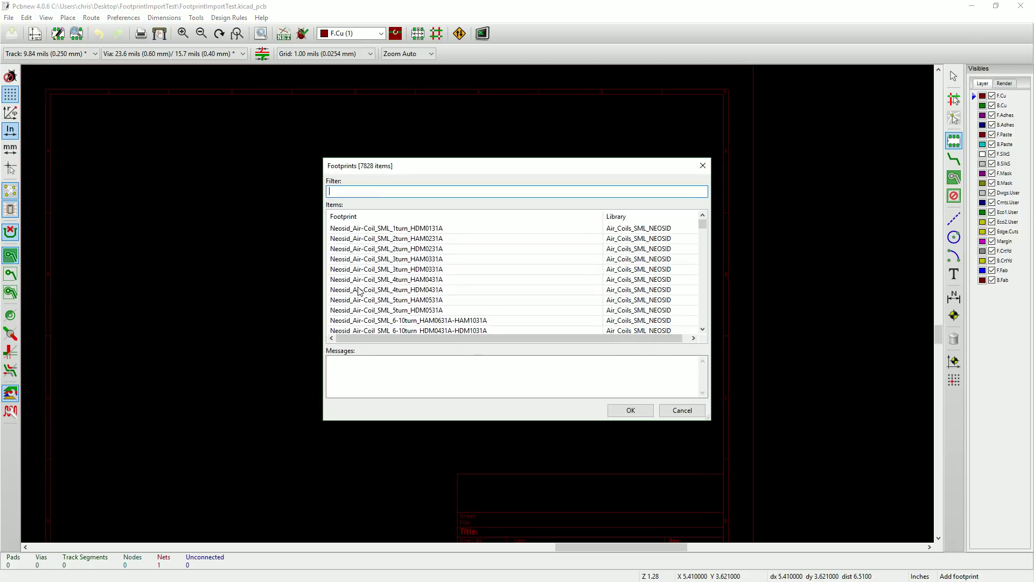
- Filter the footprint list for "blimp" and place the Blimp footprint in the upper part of the sheet frame
{"action": "type", "text": "blimp"}
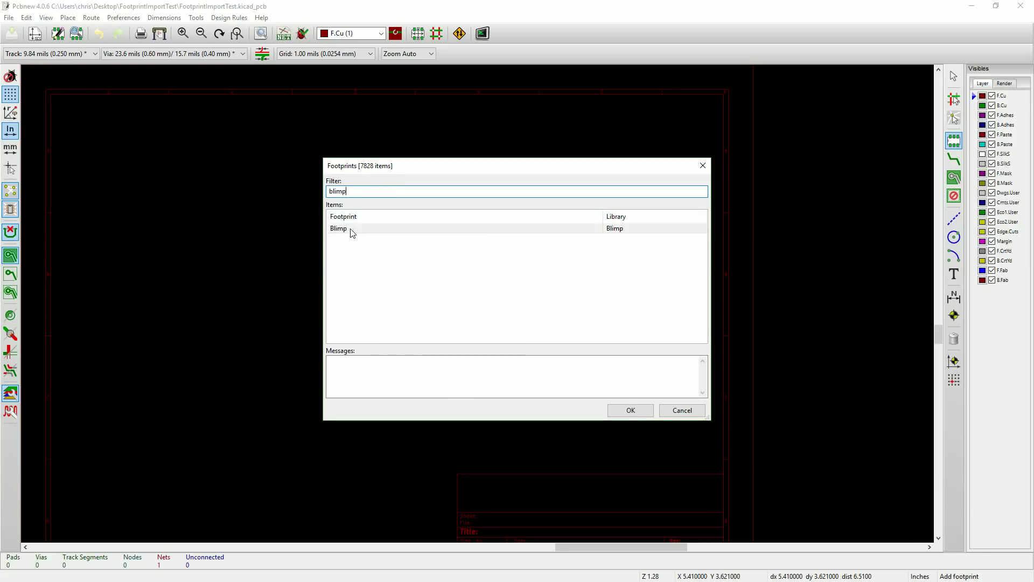
{"action": "left_click", "coordinate": [350, 229]}
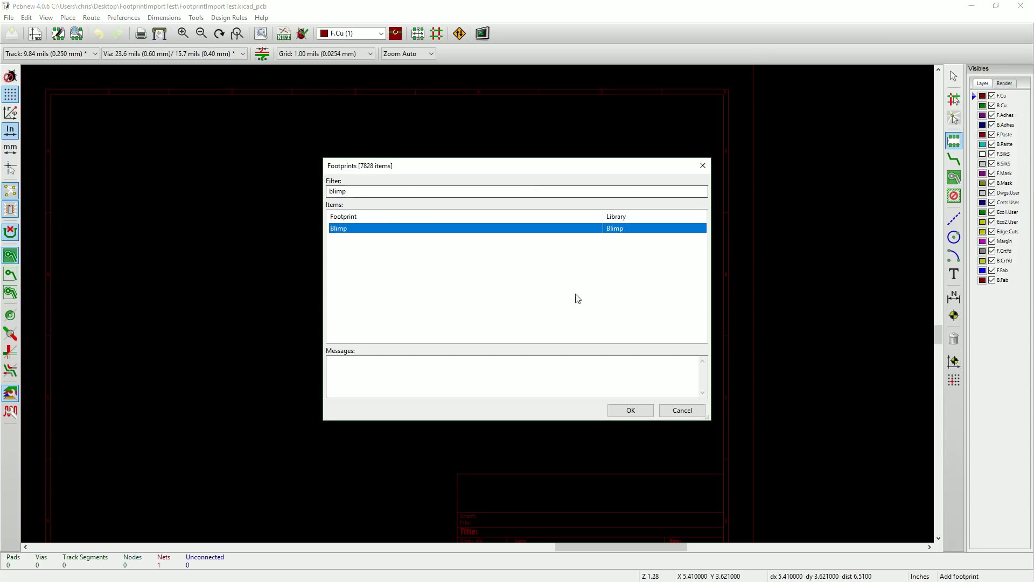
{"action": "left_click", "coordinate": [632, 413]}
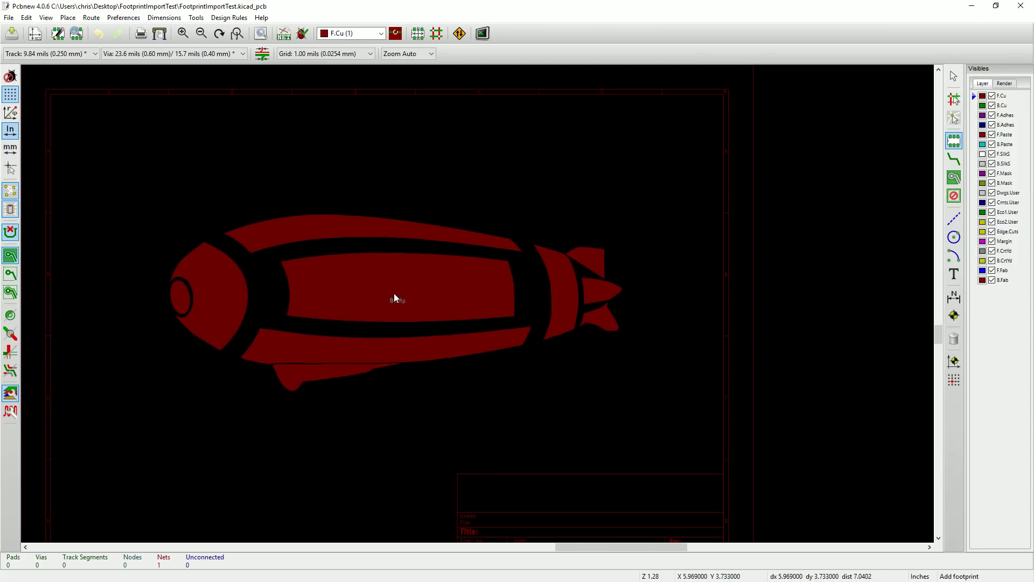
{"action": "left_click", "coordinate": [377, 293]}
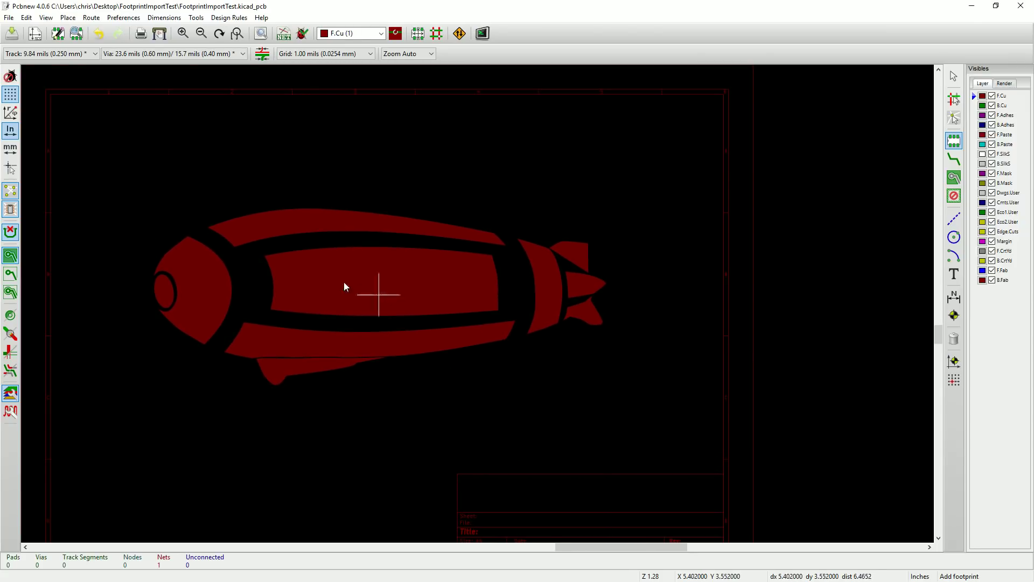
- Switch the F.Cu layer's visibility off and on repeatedly to check which layer the blimp artwork is on
{"action": "left_click", "coordinate": [993, 96]}
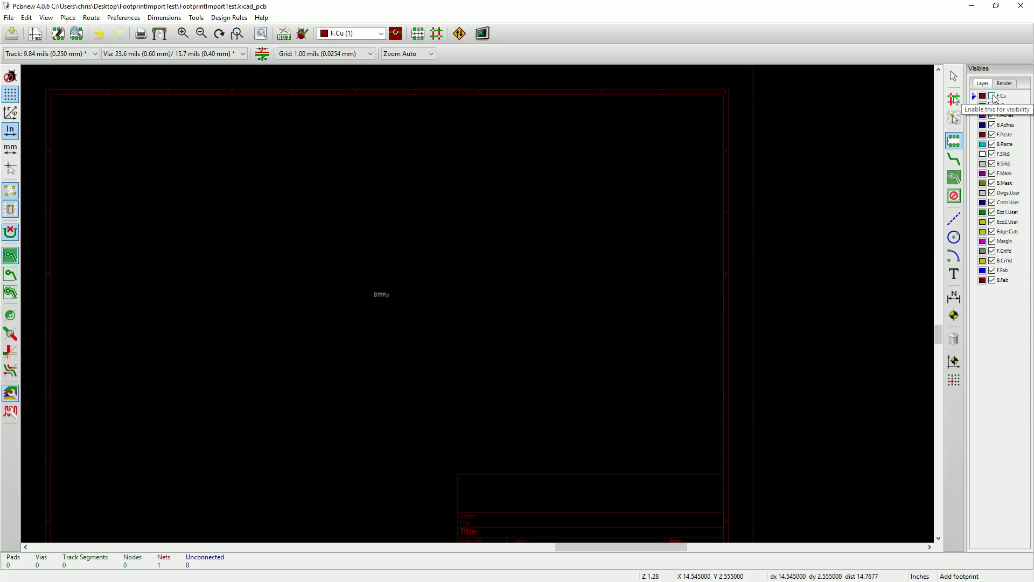
{"action": "left_click", "coordinate": [992, 97]}
{"action": "left_click", "coordinate": [993, 96]}
{"action": "left_click", "coordinate": [993, 97]}
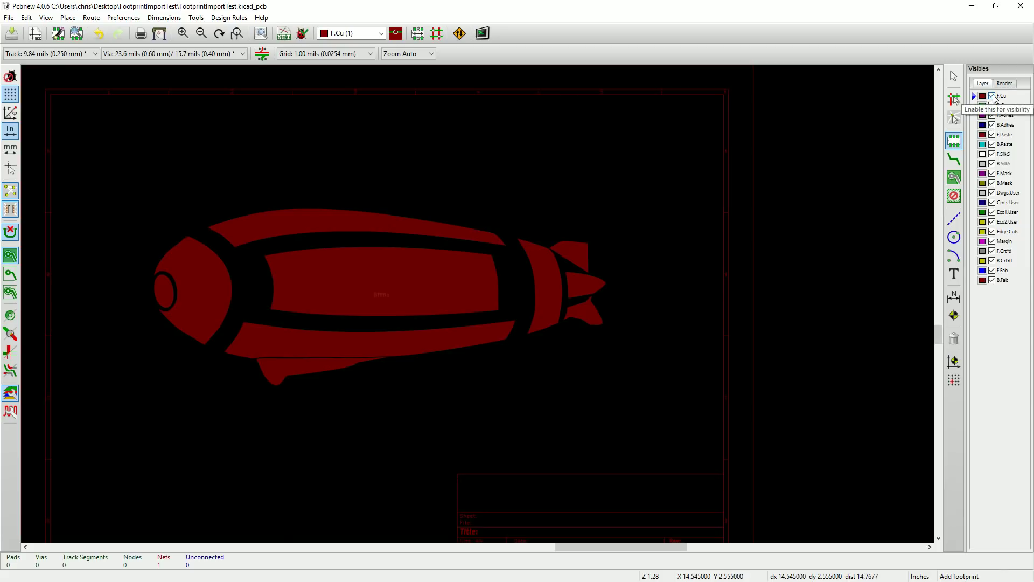
{"action": "left_click", "coordinate": [993, 97]}
{"action": "left_click", "coordinate": [992, 97]}
{"action": "left_click", "coordinate": [993, 96]}
{"action": "left_click", "coordinate": [993, 96]}
{"action": "middle_click_drag", "start_coordinate": [392, 301], "coordinate": [498, 299]}
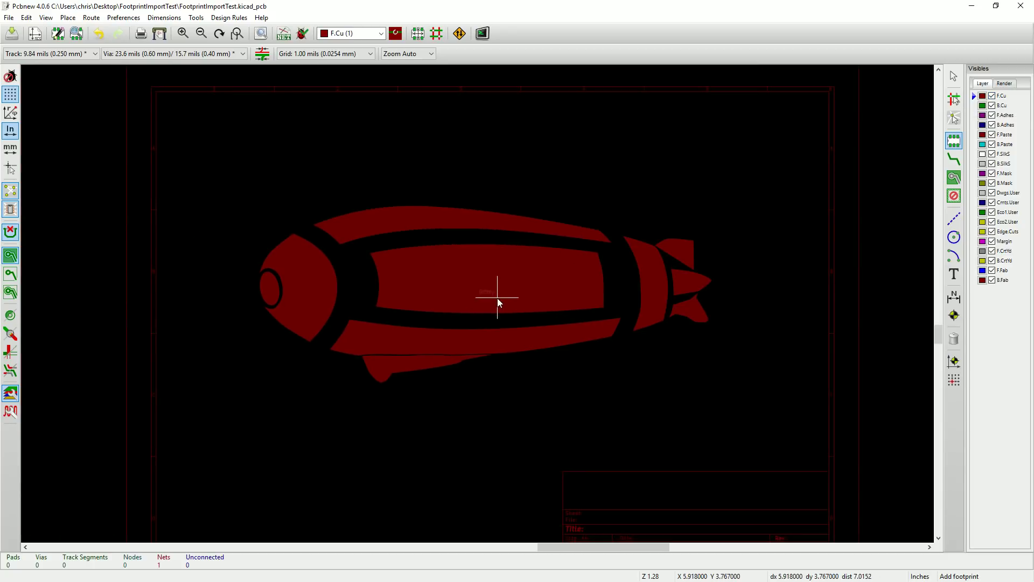